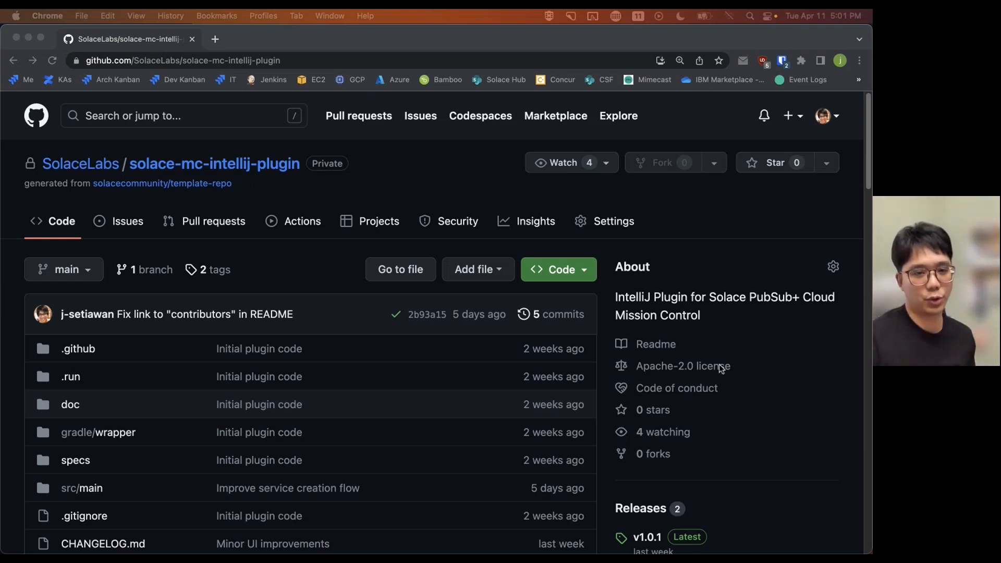
Examine the solace-mc-intellij-plugin repository page on GitHub, including its file list and releases.
left_click(407, 182)
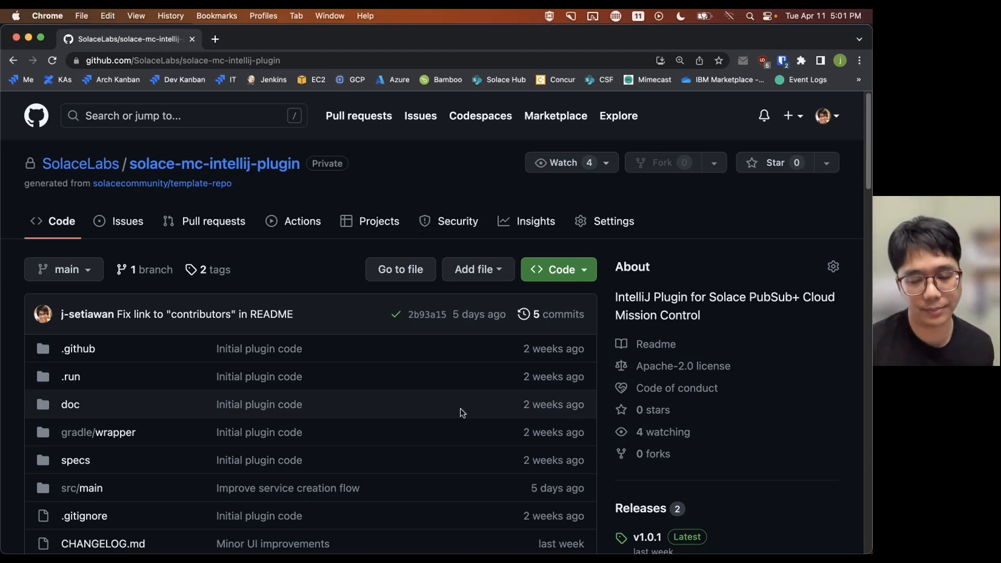
scroll(458, 416, "down", 10)
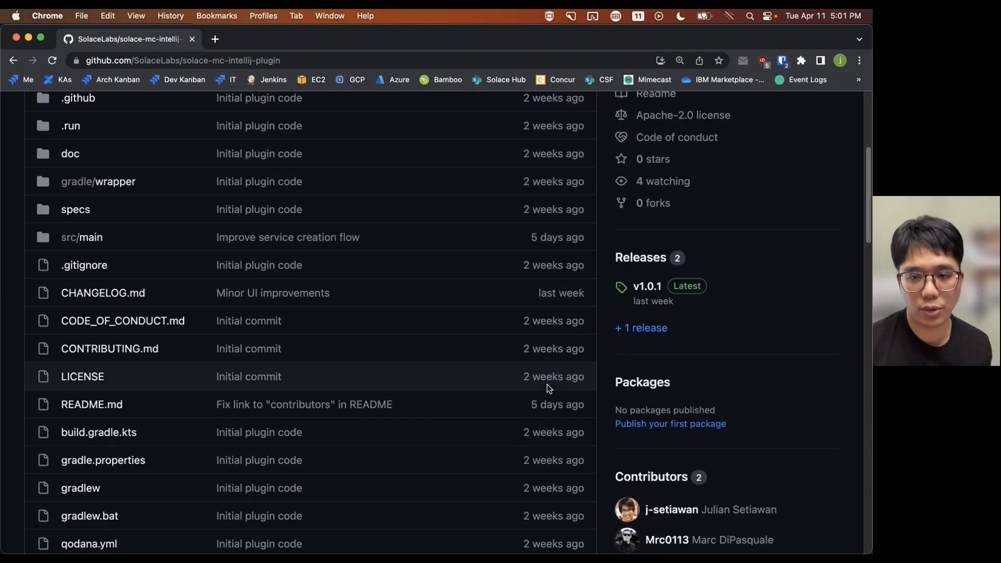
scroll(534, 388, "down", 5)
scroll(584, 402, "up", 11)
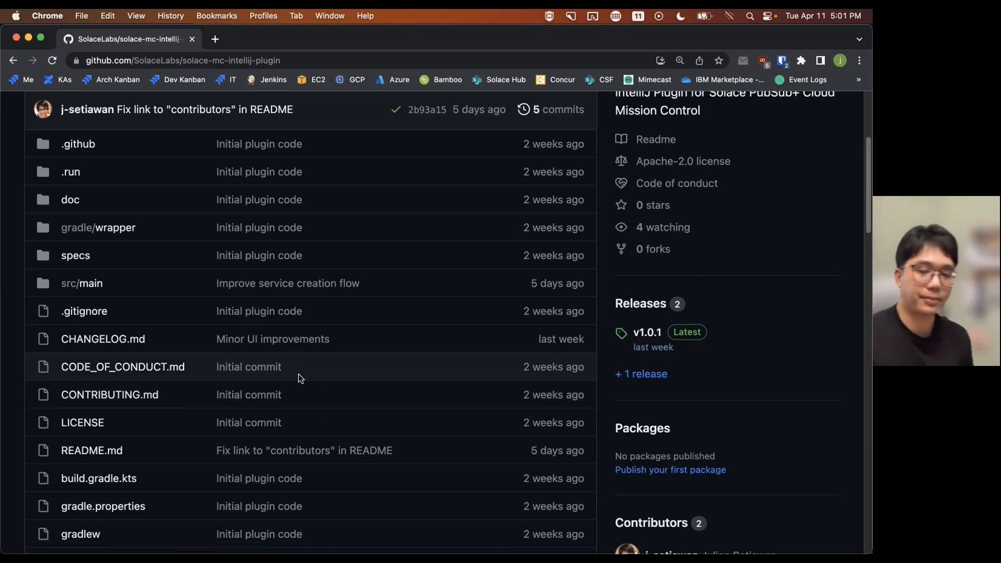
Switch to IntelliJ IDEA and view the installed Solace PubSub+ Mission Control plugin's details in the IDE settings.
key("super+Tab")
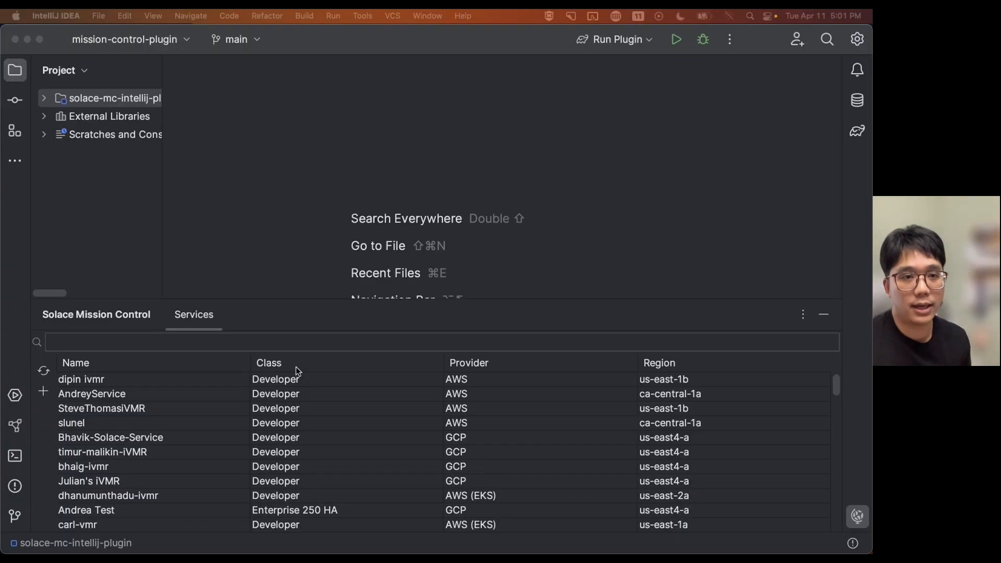
left_click(52, 16)
left_click(70, 68)
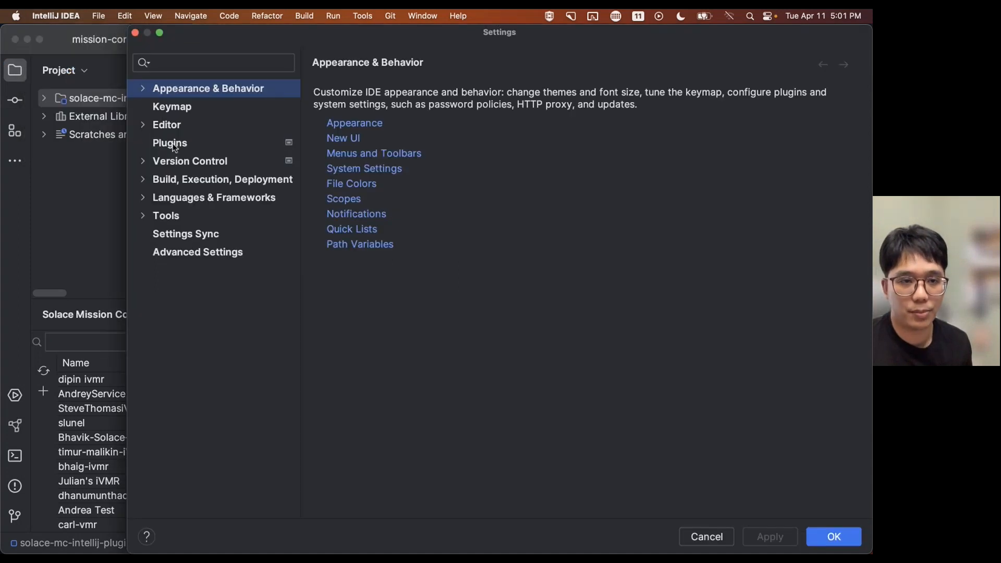
left_click(174, 146)
left_click(623, 62)
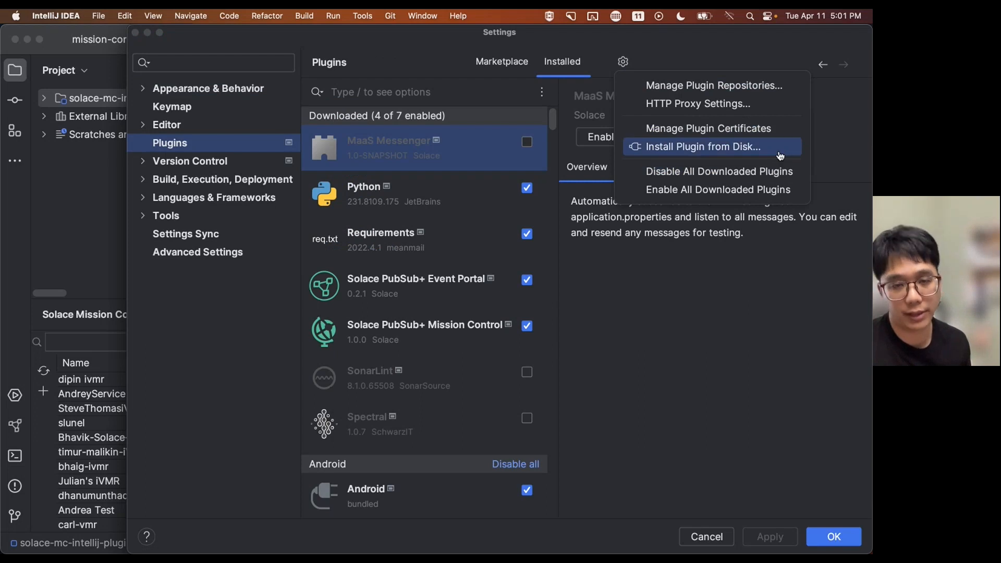
left_click(722, 355)
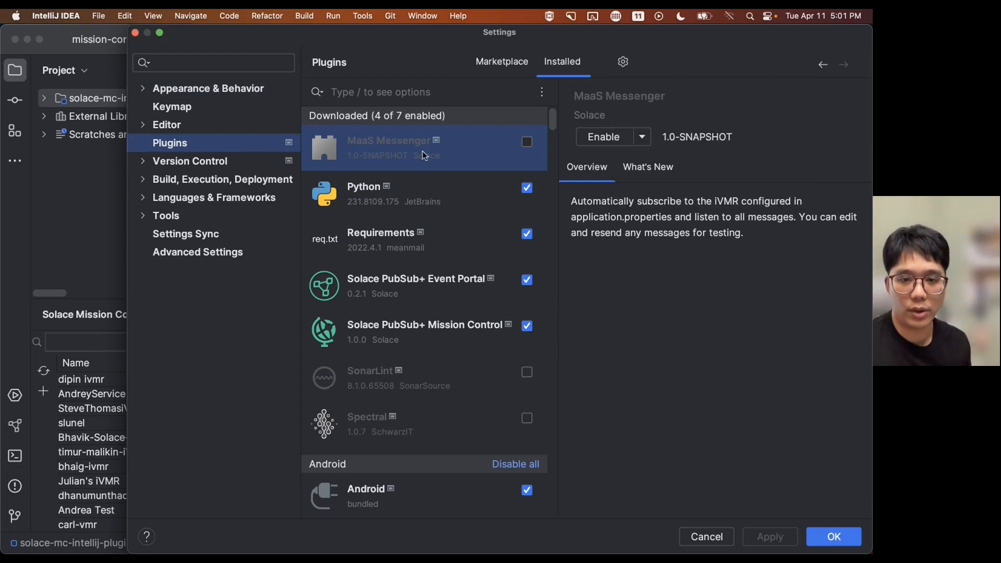
left_click(403, 341)
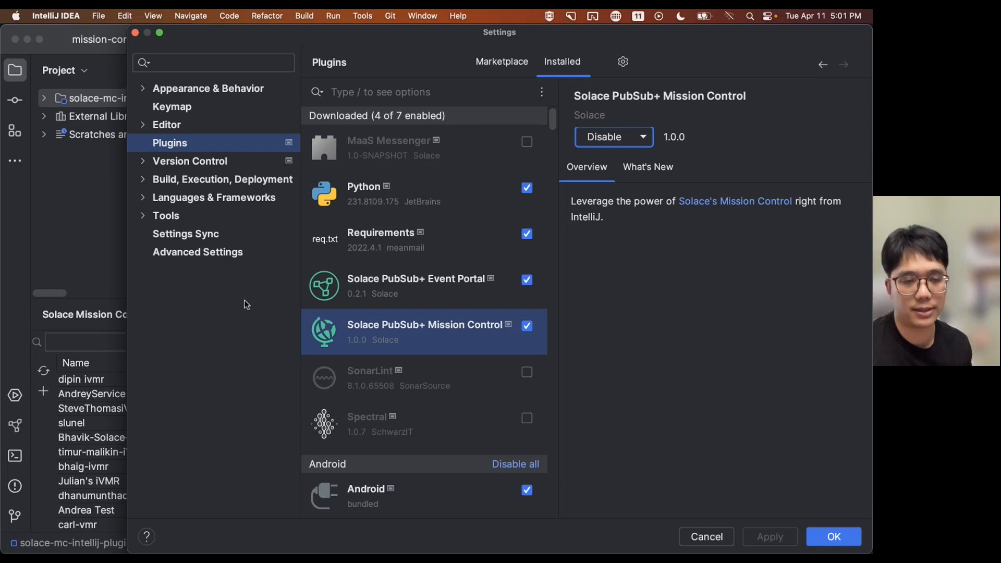
Review the Base URL and API Token fields in the Solace Mission Control tool settings and close the settings without changes.
left_click(165, 218)
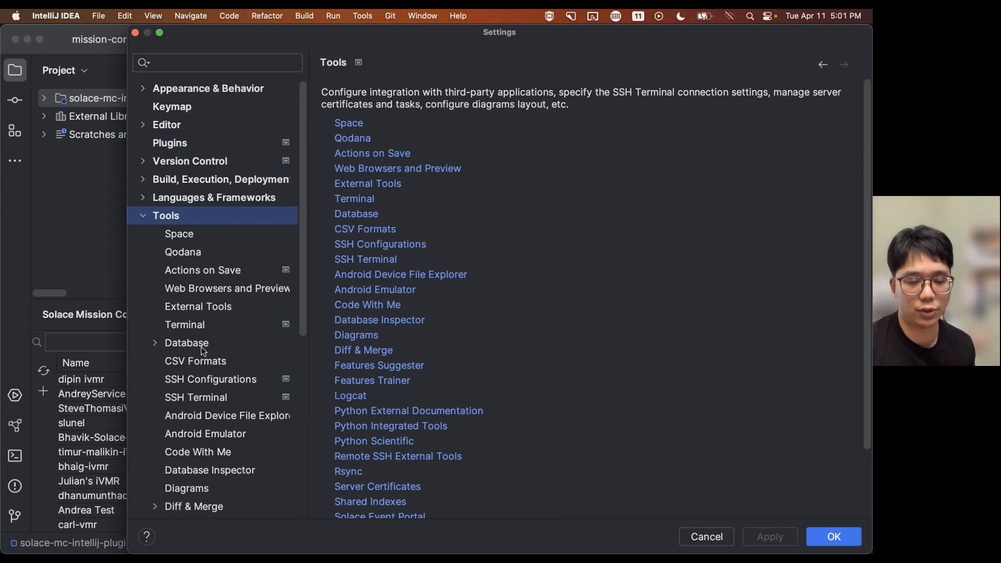
scroll(201, 346, "down", 10)
left_click(243, 419)
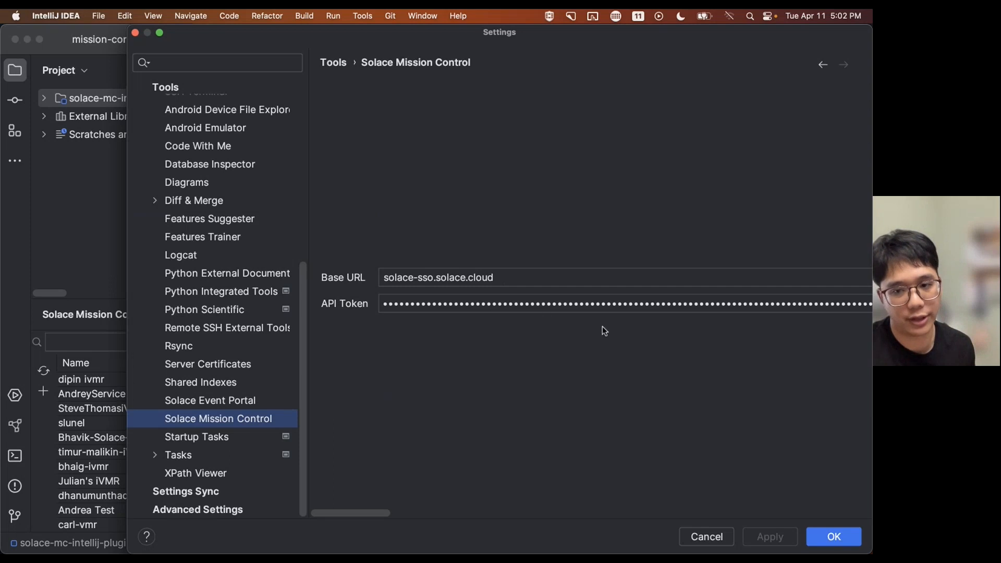
left_click(720, 537)
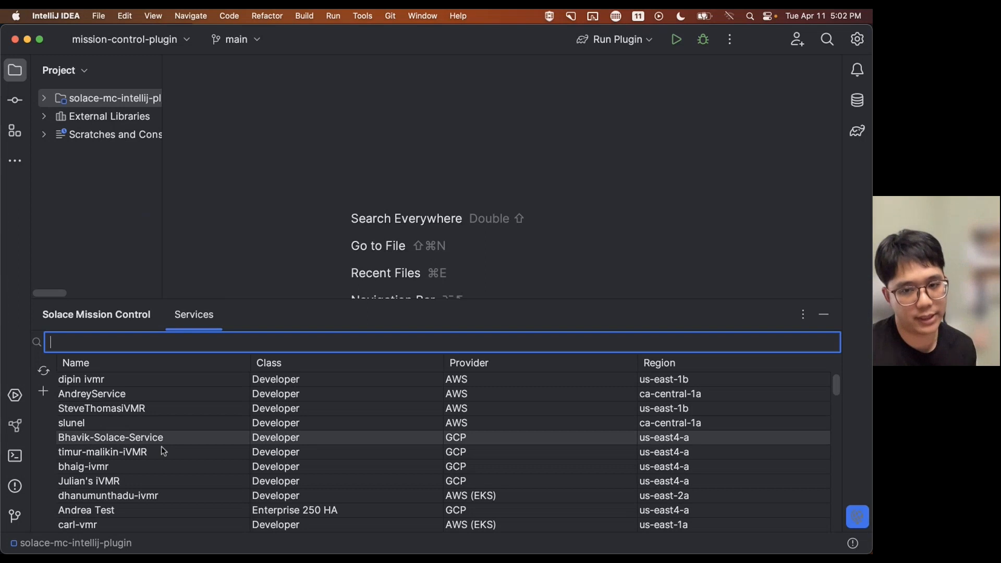
Look through the Mission Control services list and sort it by name and by class in descending order.
scroll(123, 399, "down", 1)
scroll(123, 399, "down", 5)
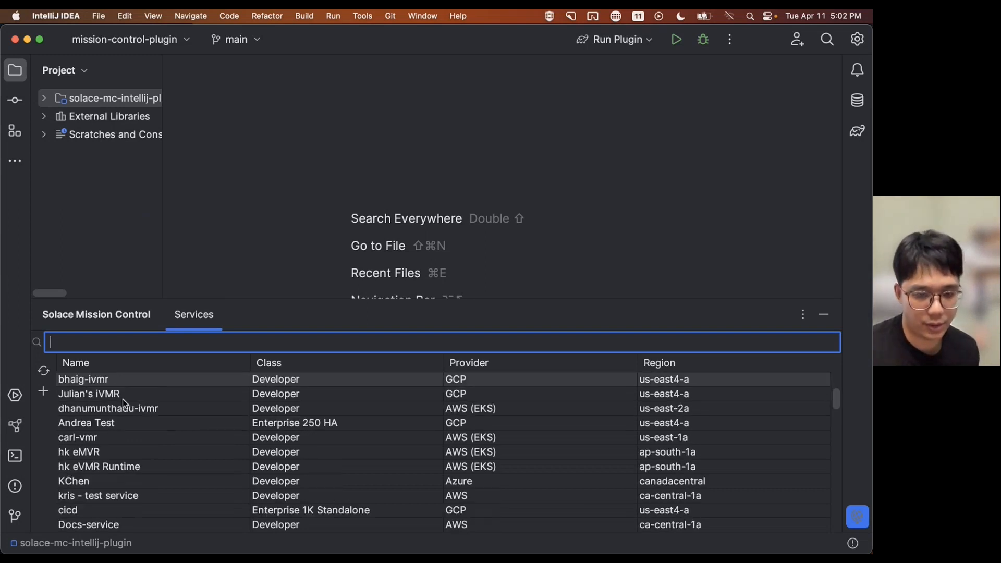
left_click(177, 362)
left_click(358, 365)
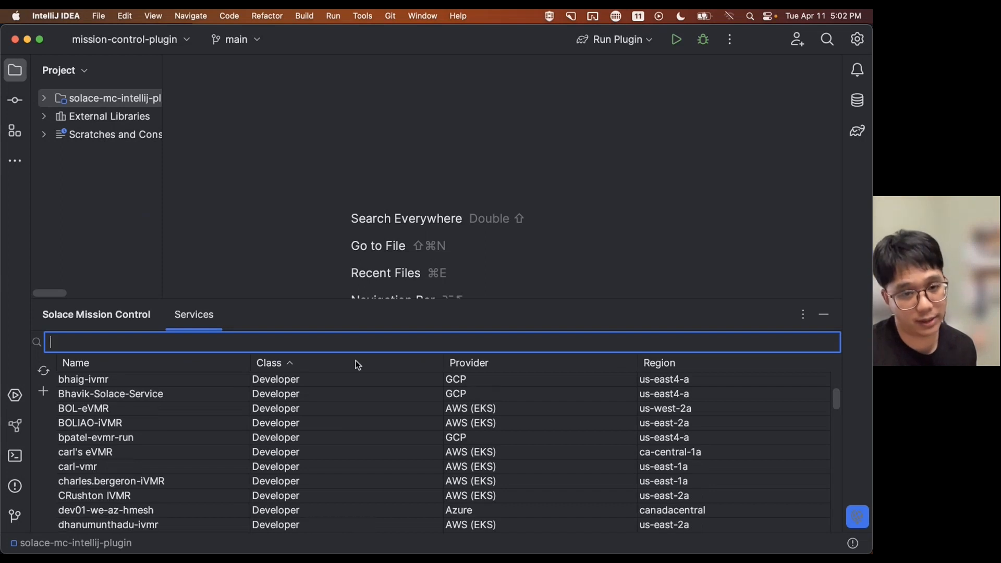
left_click(358, 365)
scroll(292, 375, "up", 6)
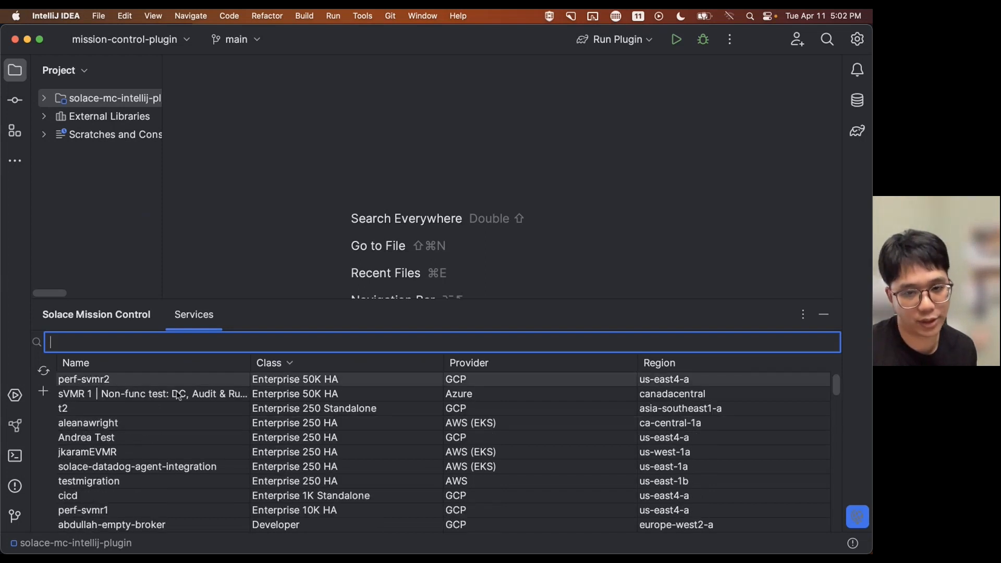
Create a service named Demo Event Broker with provider GCP in the US East 4 (N. Virginia) region.
left_click(45, 398)
left_click(128, 346)
type("De")
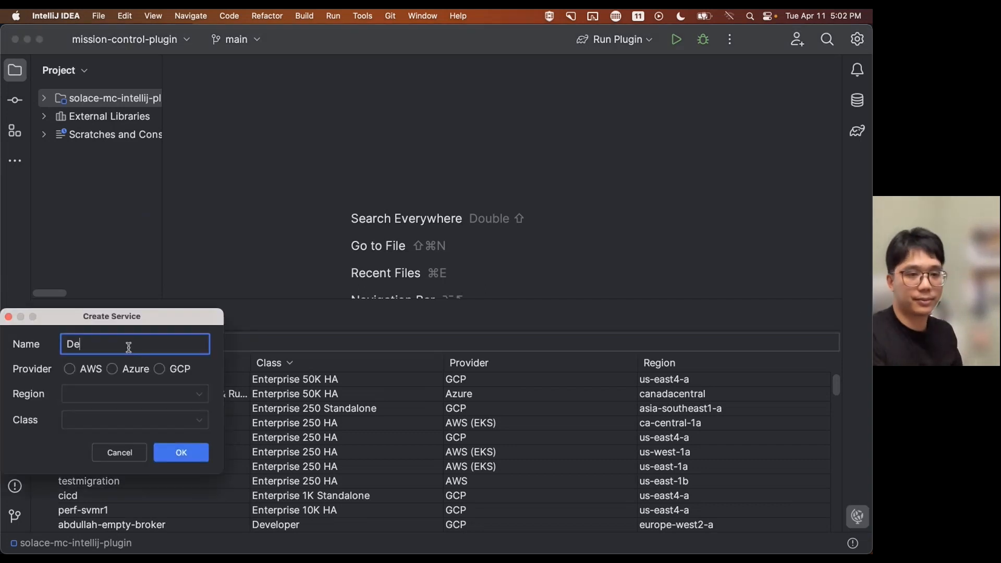
type("mo Event Broker")
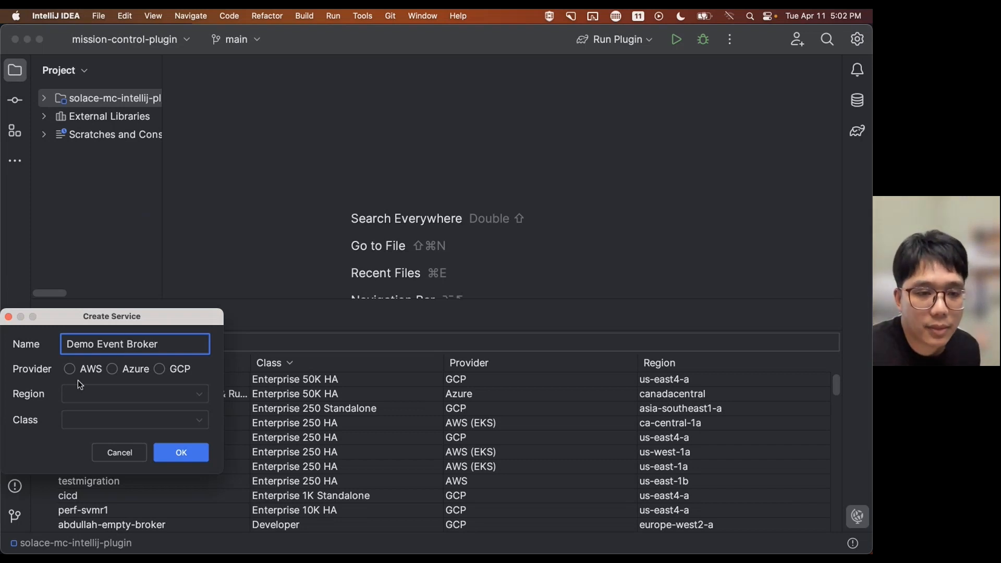
left_click(159, 369)
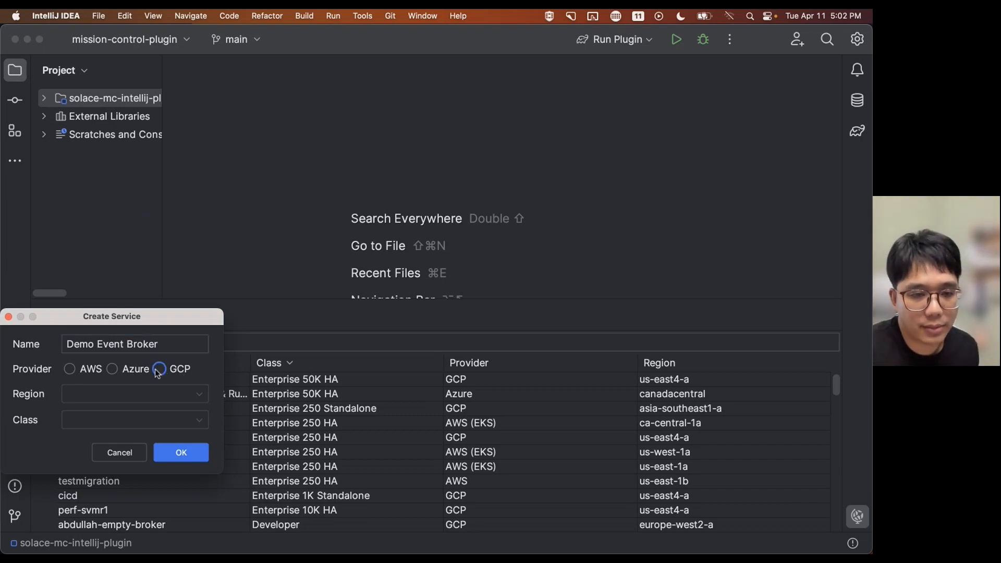
left_click(168, 401)
scroll(131, 485, "down", 2)
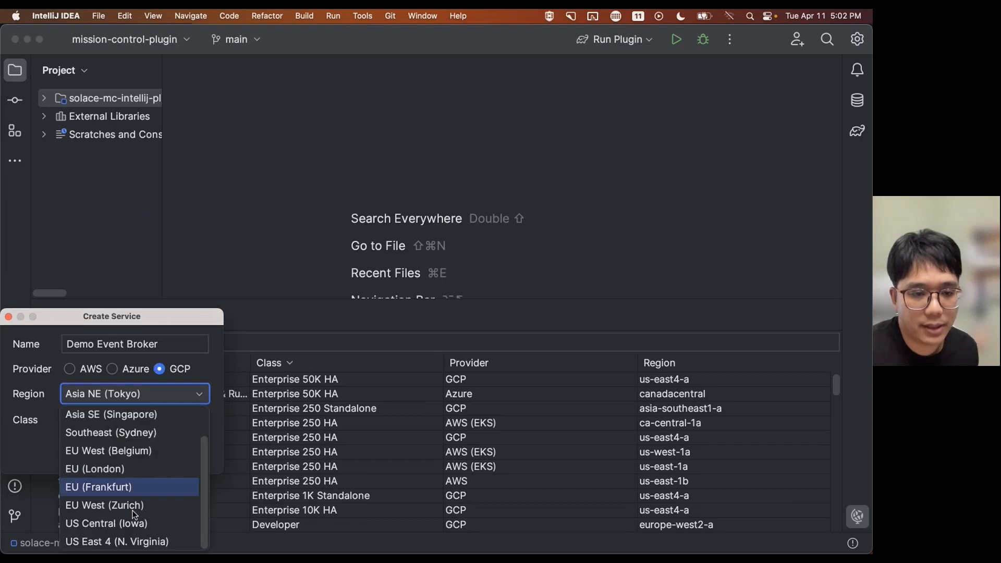
left_click(123, 540)
left_click(172, 452)
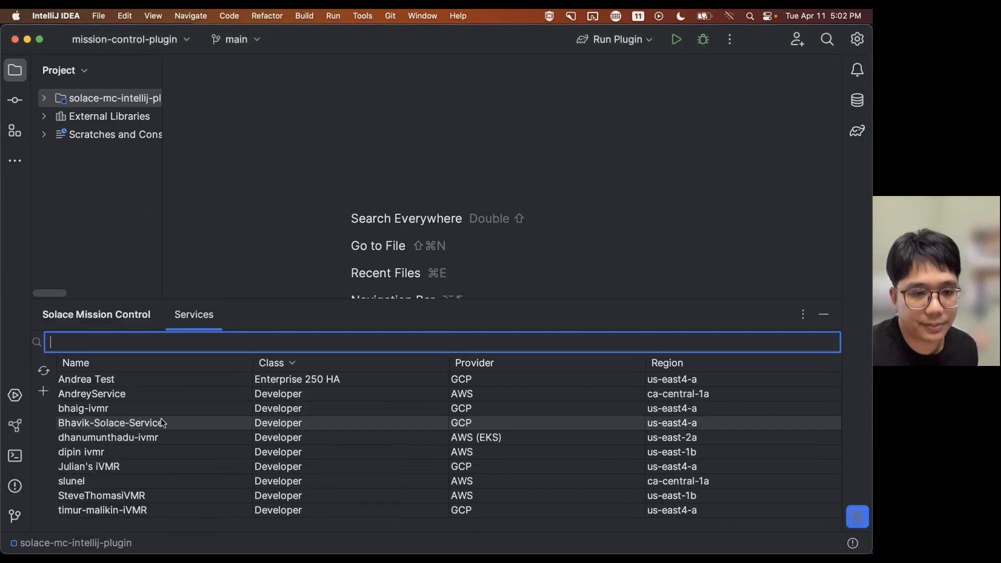
Filter the services by "Demo" and open the Demo Event Broker service in the browser.
type("Demo")
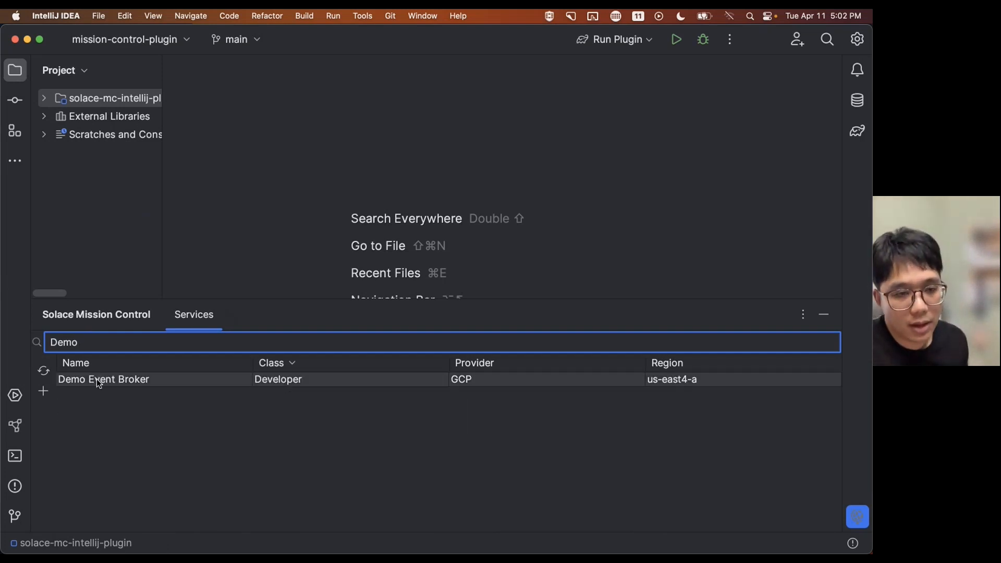
right_click(100, 385)
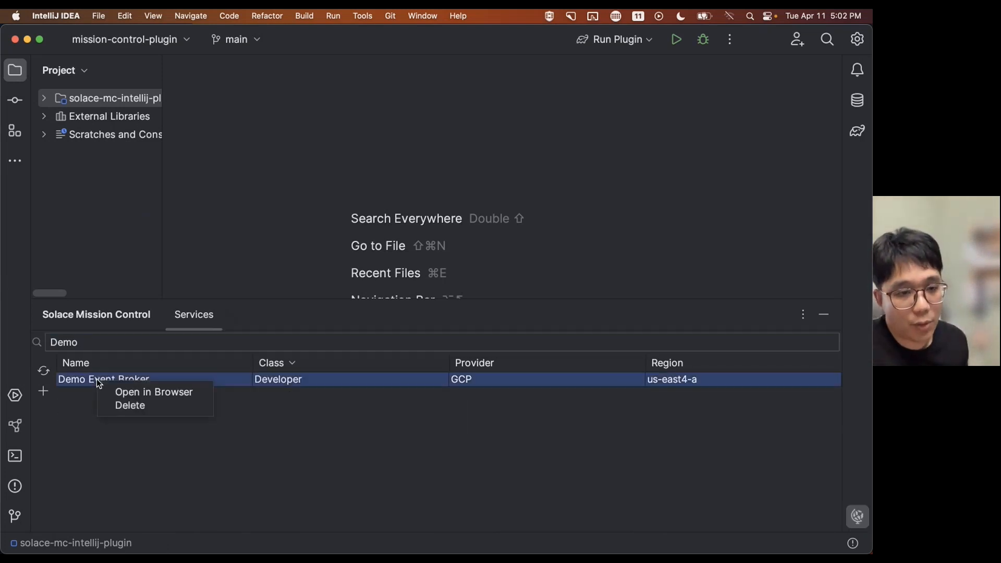
left_click(166, 396)
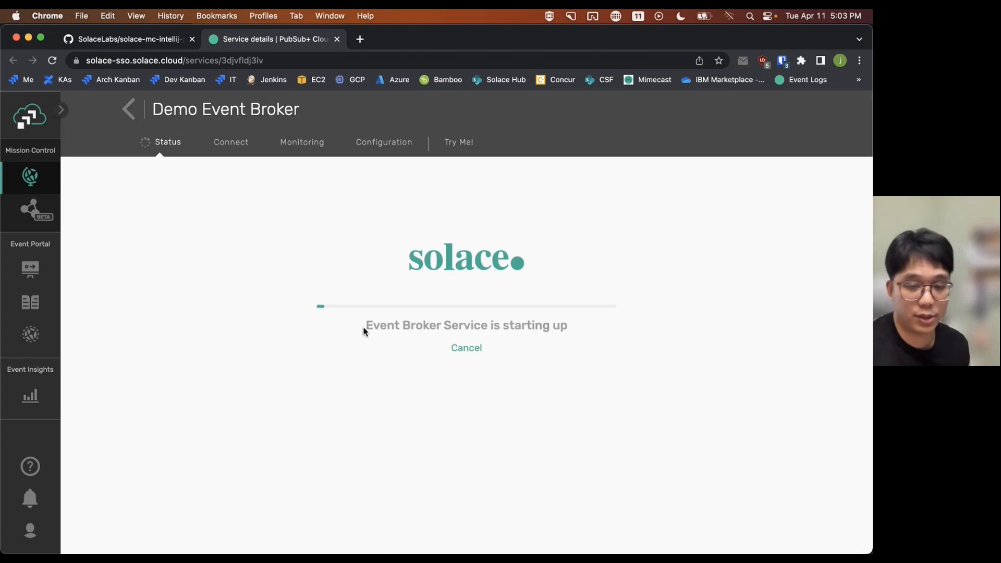
Return to IntelliJ IDEA, filter the services by "IJ", and examine the IJ Plugin service's status page in the browser.
key("ctrl+Up")
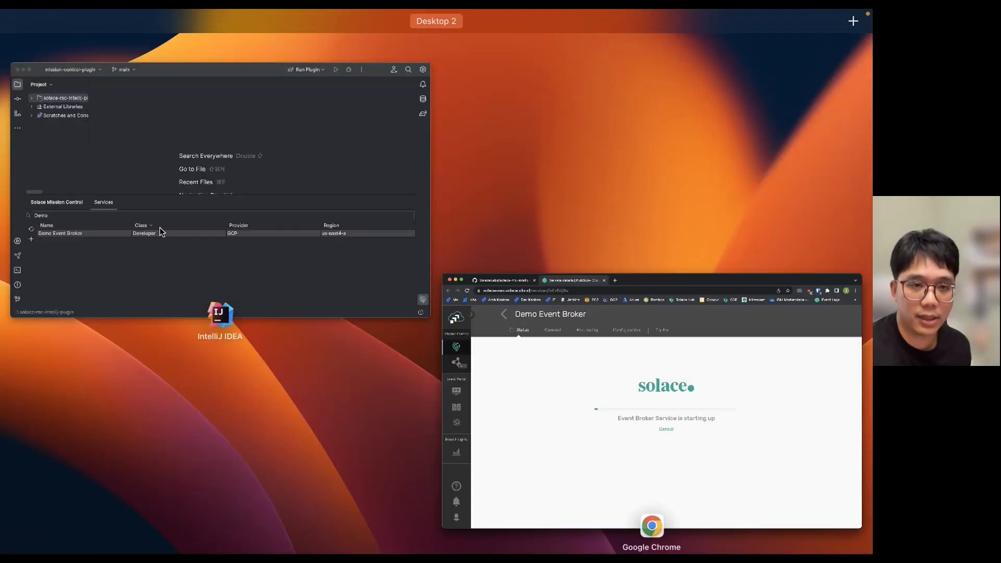
left_click(159, 228)
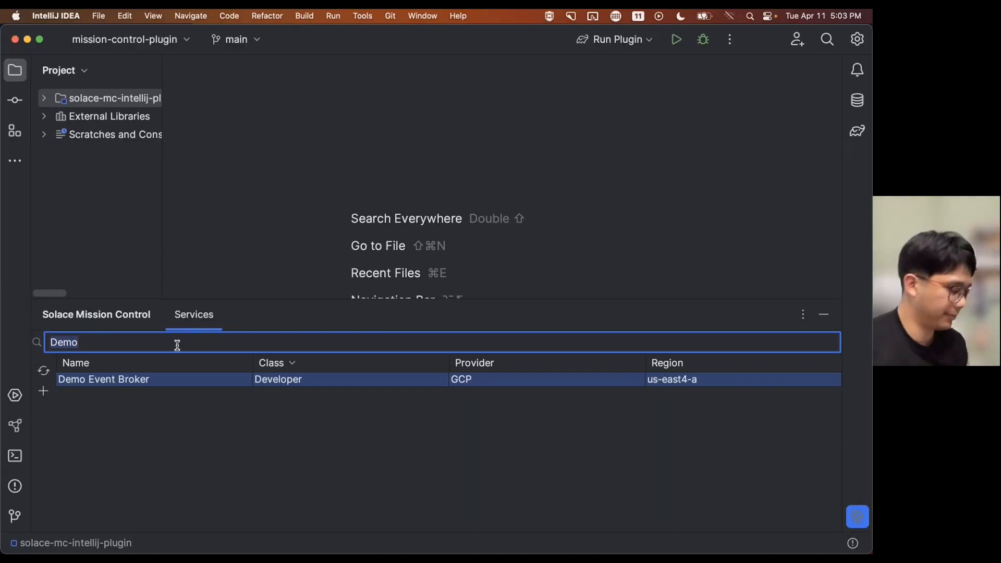
key("BackSpace")
key("BackSpace")
key("BackSpace")
key("BackSpace")
type("IJ")
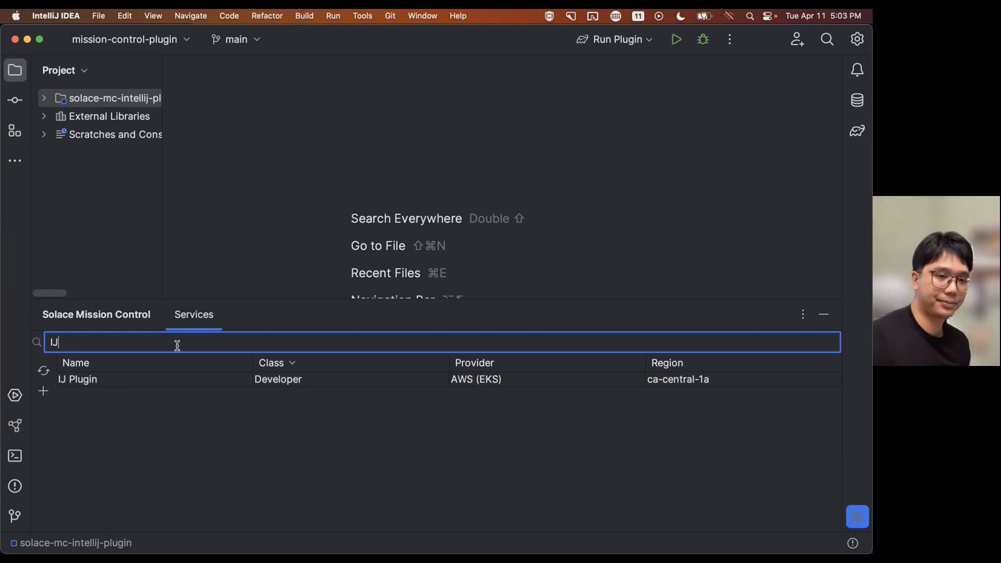
right_click(160, 378)
left_click(180, 385)
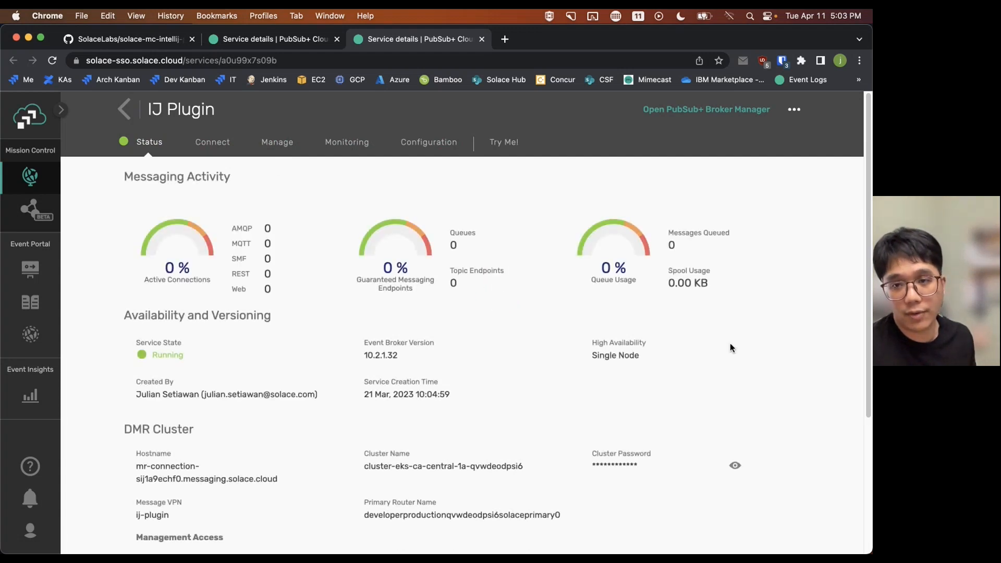
scroll(414, 333, "down", 2)
scroll(429, 375, "down", 6)
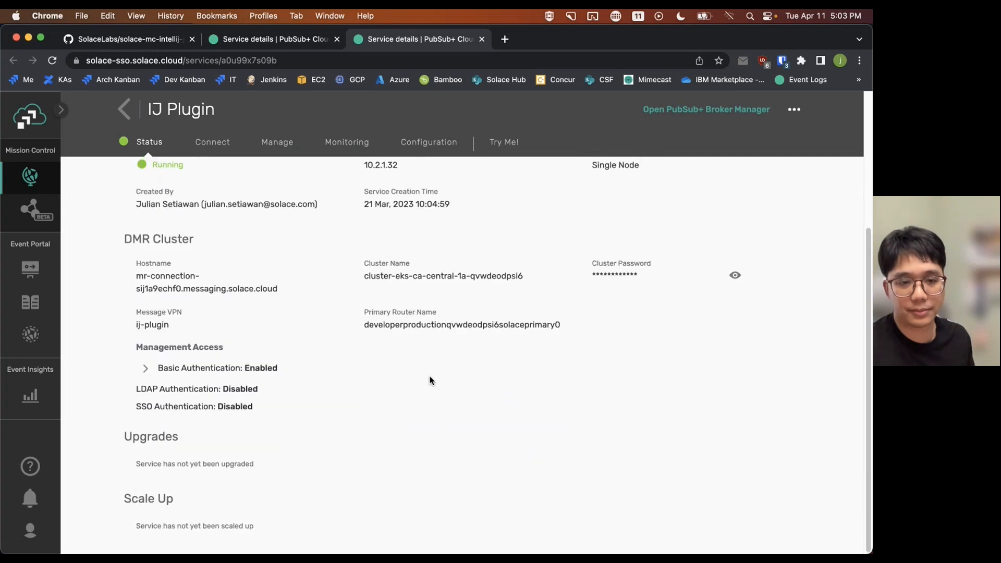
Return to IntelliJ IDEA, open the IJ Plugin service there, and view the available options for copying its connection details.
key("ctrl+Up")
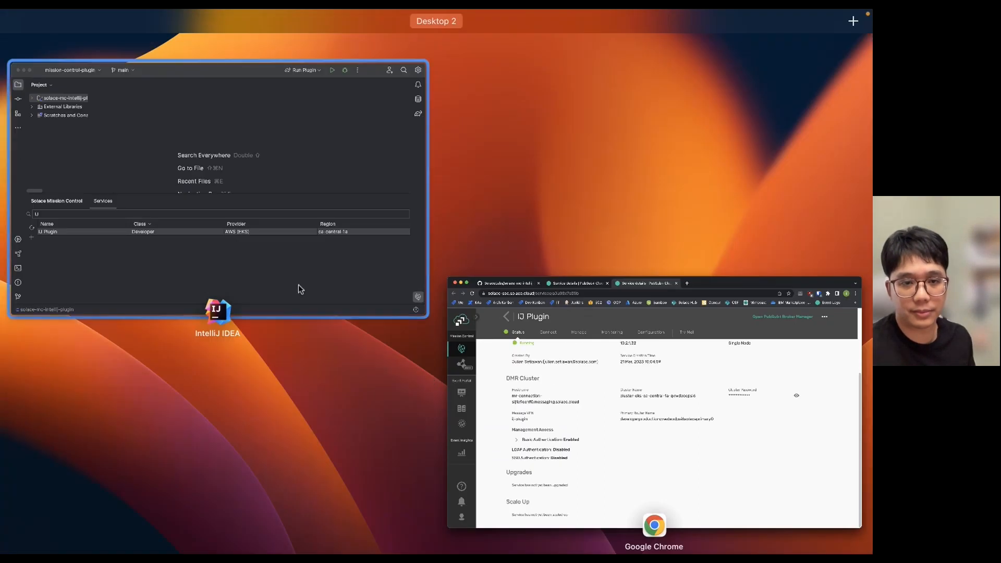
left_click(298, 288)
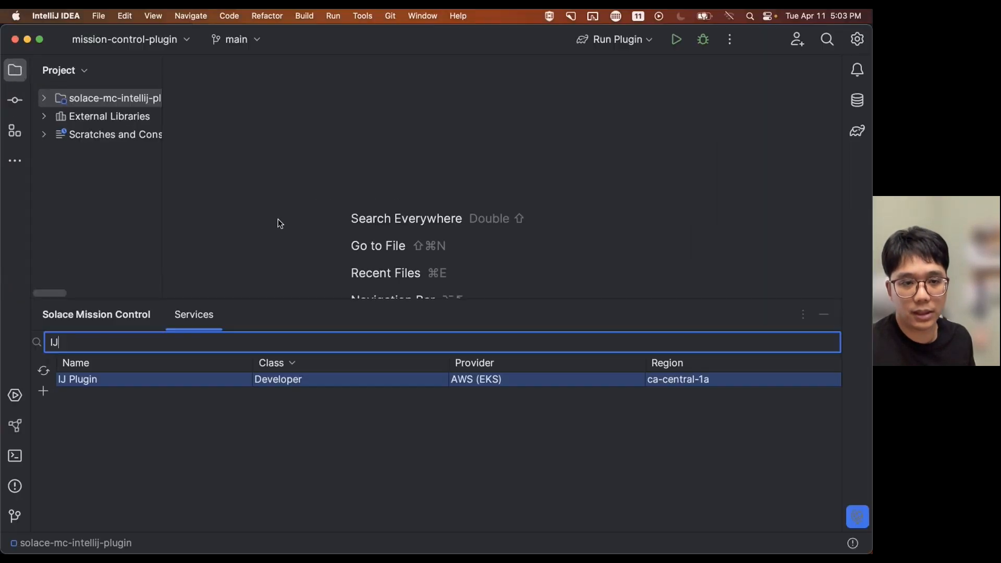
double_click(109, 383)
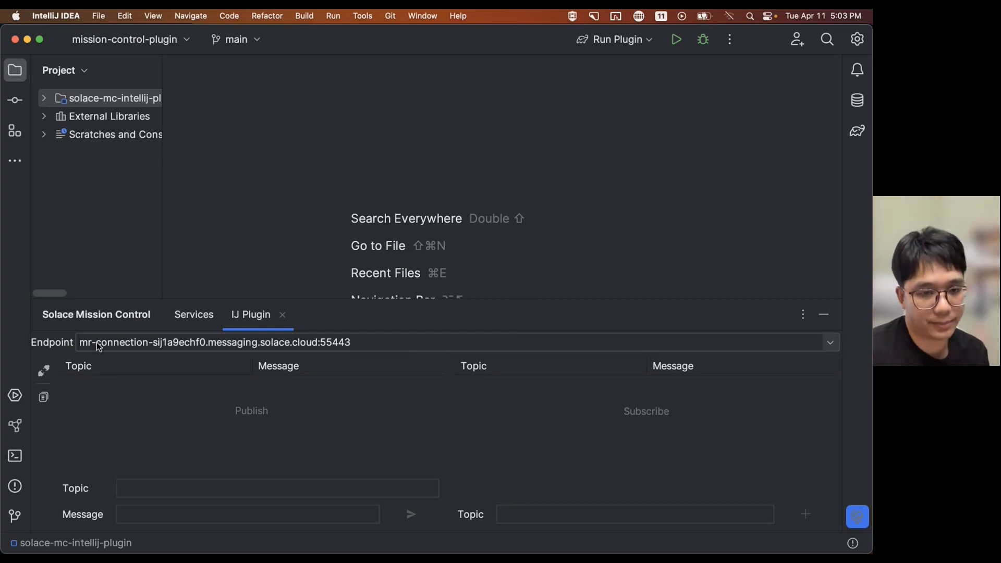
left_click(44, 399)
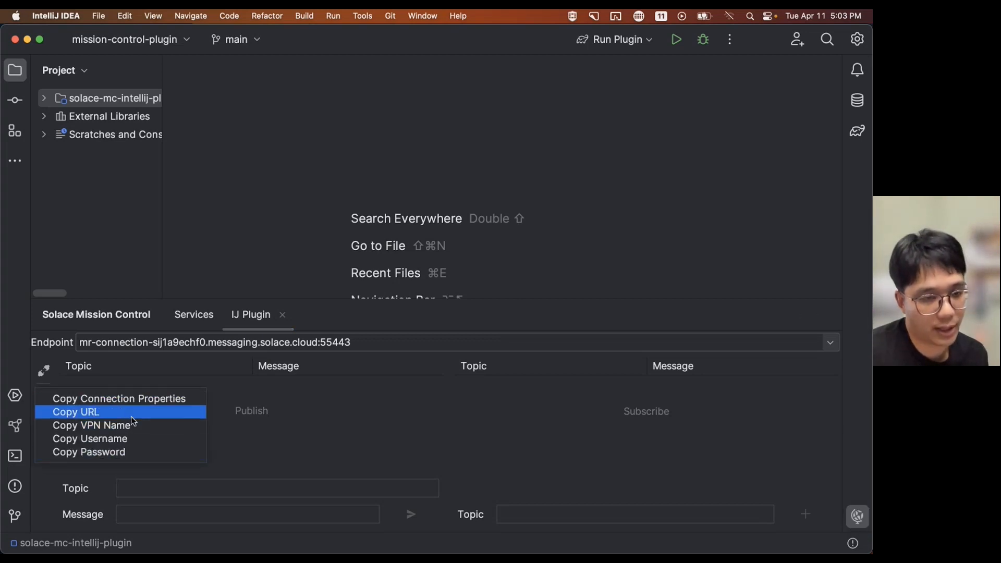
left_click(279, 447)
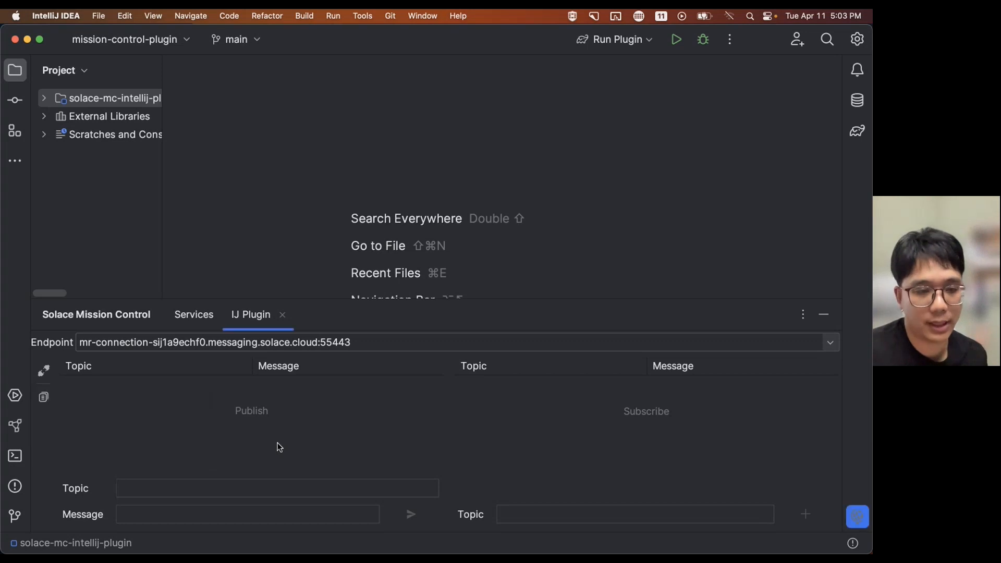
Connect to the IJ Plugin service's endpoint and subscribe to the topic foo/>.
left_click(44, 371)
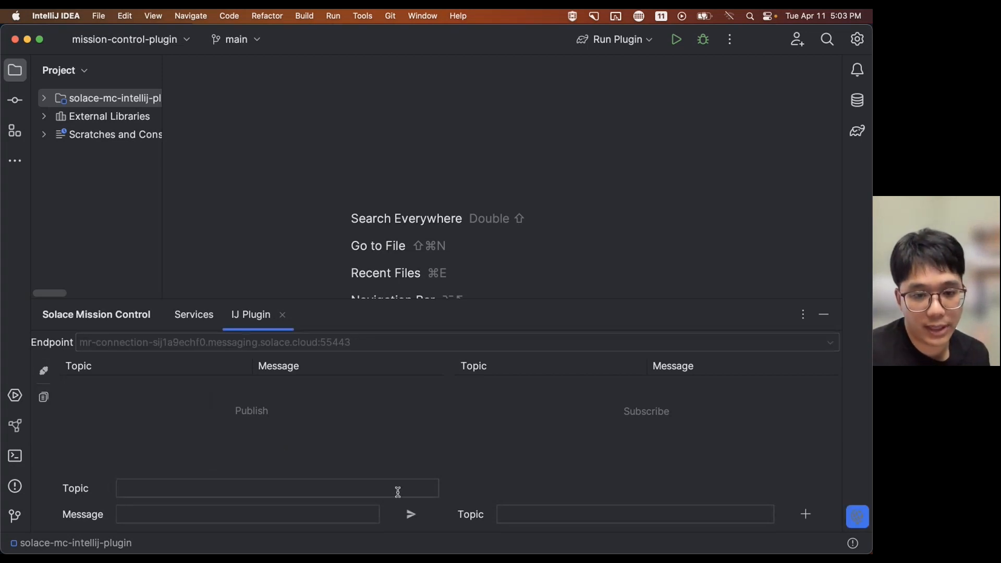
left_click(524, 520)
type("foo/")
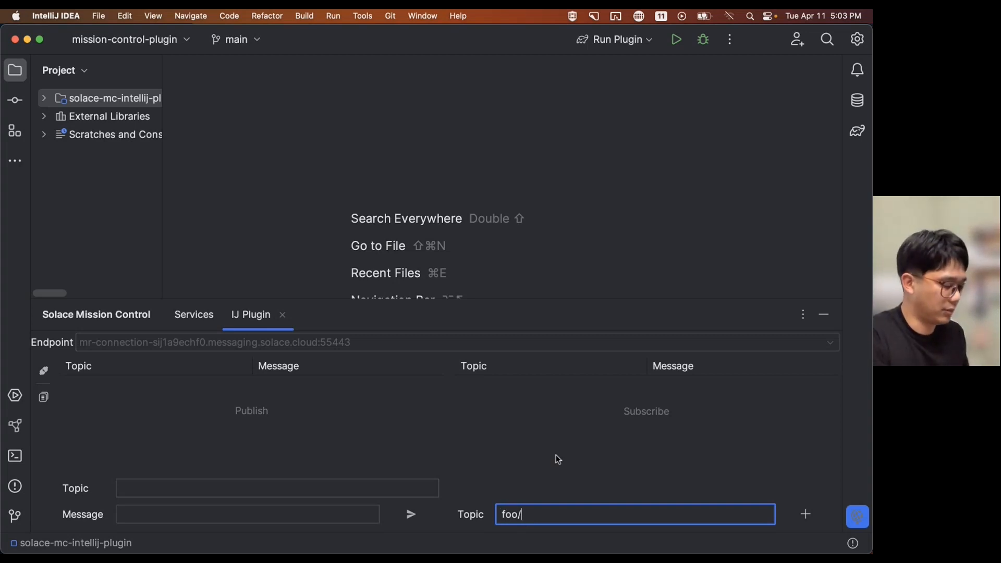
type(">")
key("Return")
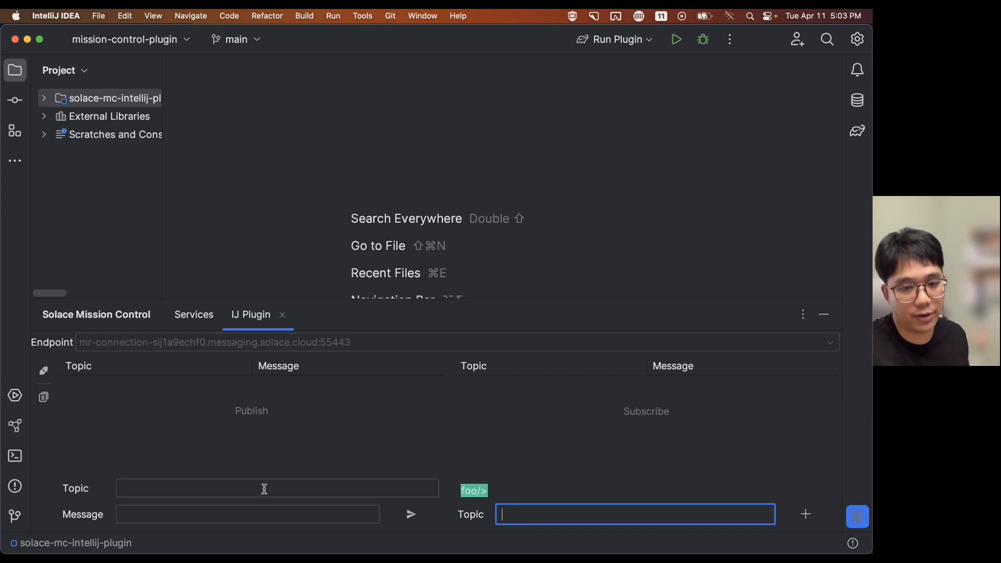
Publish the message "hello world" to the topic foo/bar three times.
left_click(264, 488)
type("foo/bar")
key("Tab")
type("hello world")
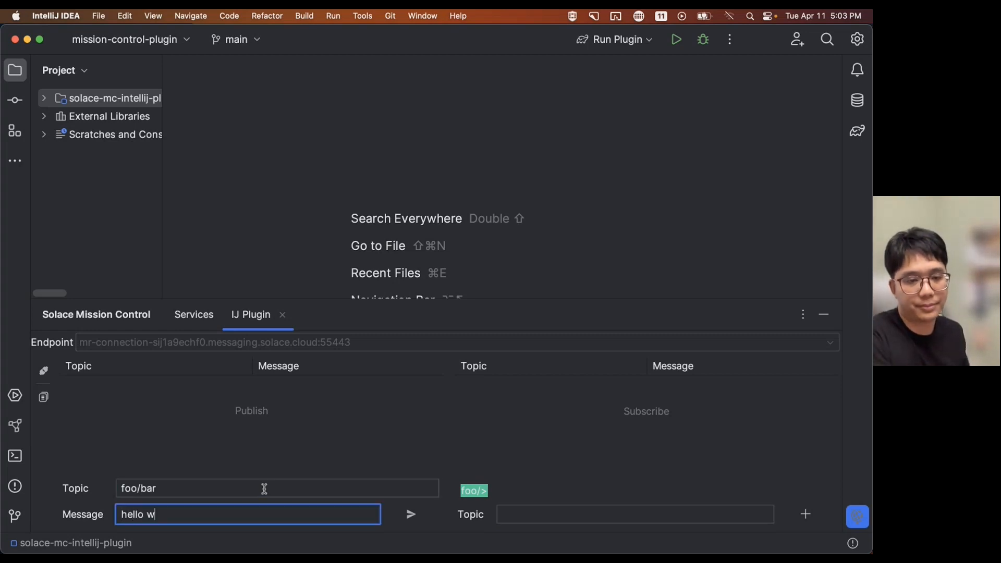
key("Return")
key("Return")
key("Return")
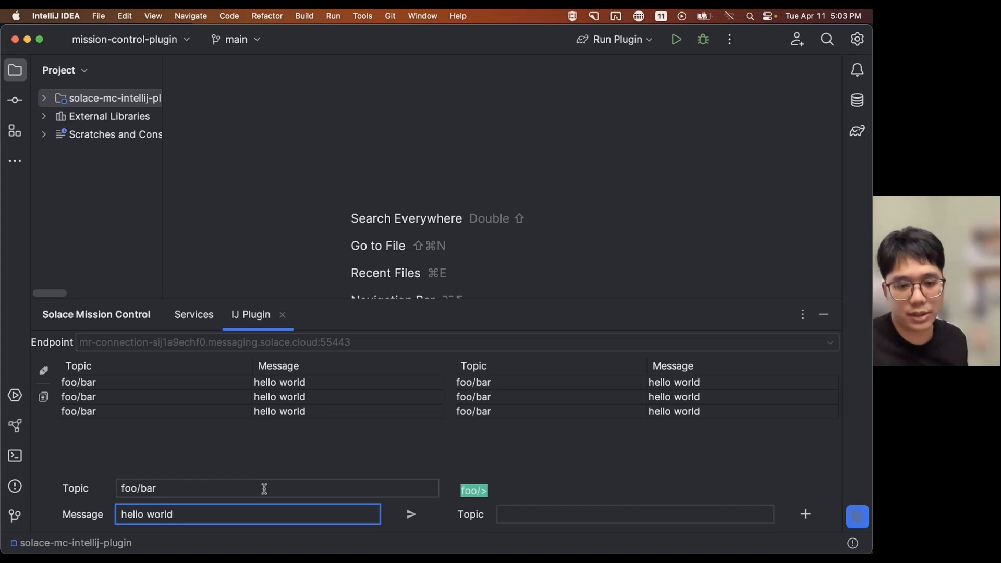
Clear the publish topic and message, and refill them using Resend on the third received foo/bar message.
triple_click(195, 489)
key("BackSpace")
triple_click(194, 512)
key("BackSpace")
left_click(264, 397)
right_click(268, 397)
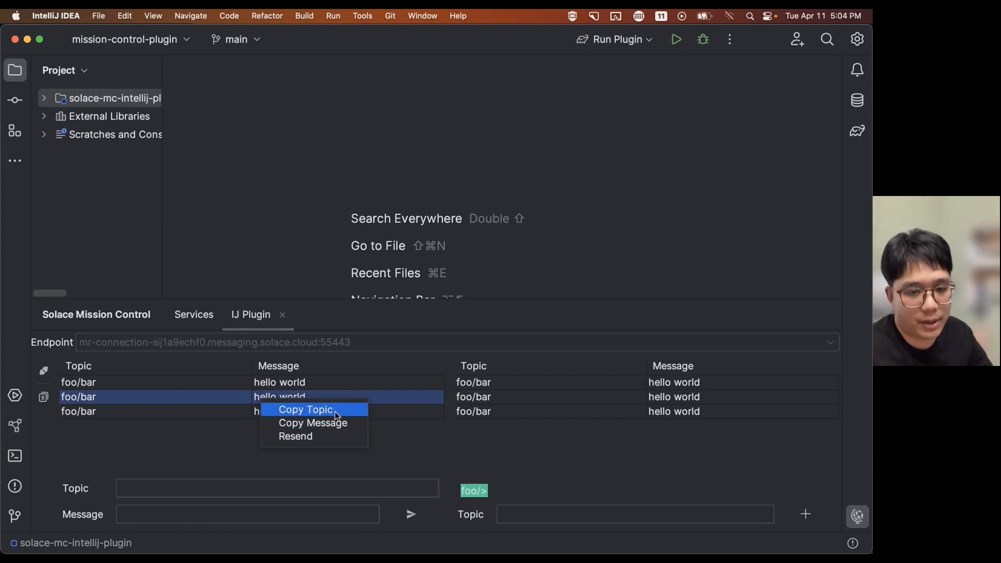
right_click(536, 410)
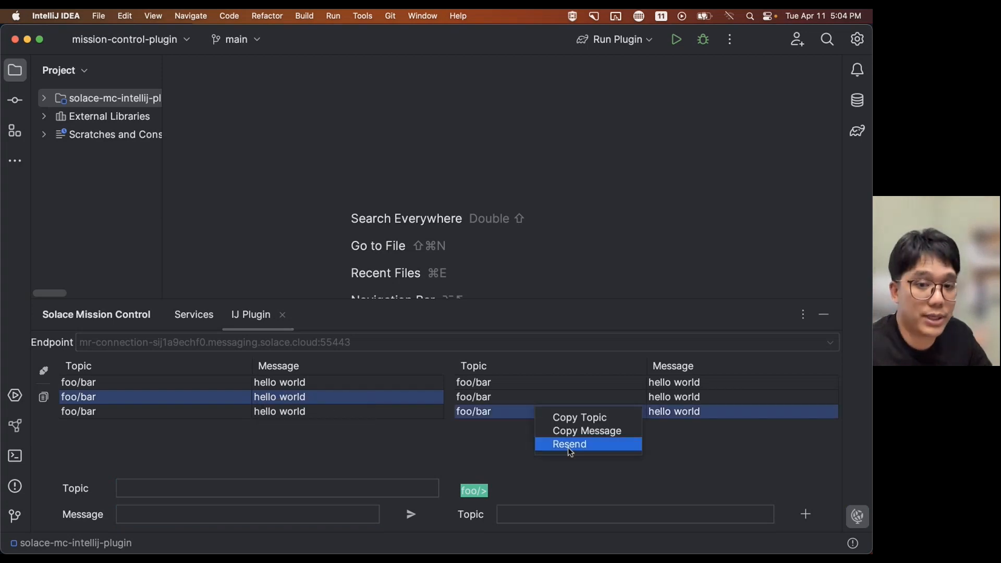
left_click(570, 445)
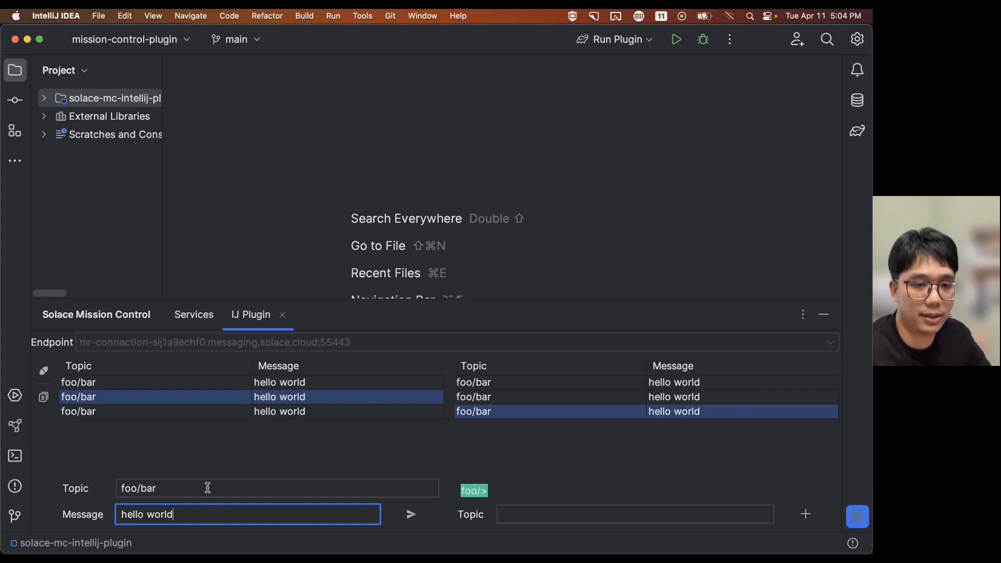
Change the publish topic to foo/foo and publish the message "hello world 1" twice.
left_click(182, 490)
double_click(182, 489)
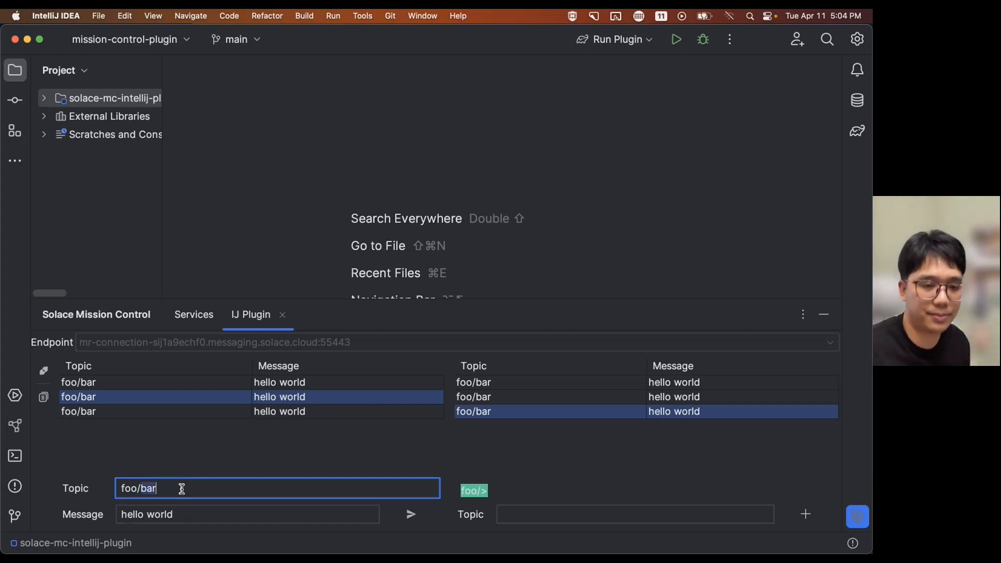
type("foo")
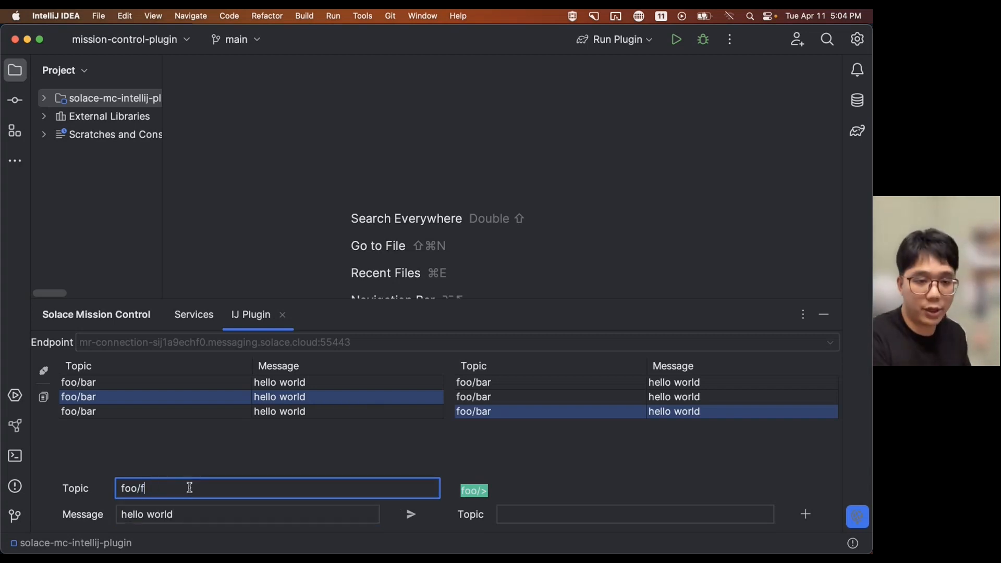
key("Tab")
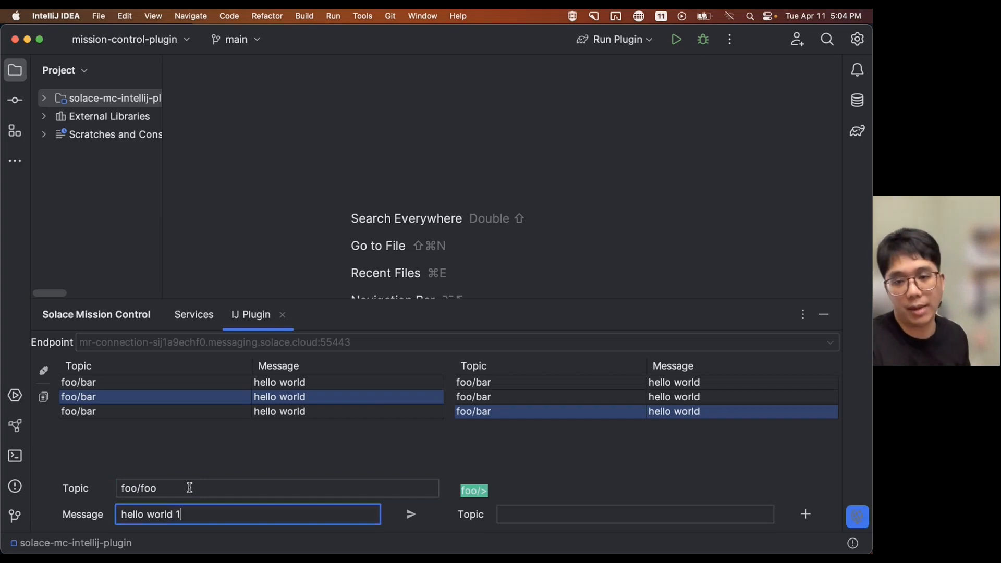
type("1")
key("Return")
key("Return")
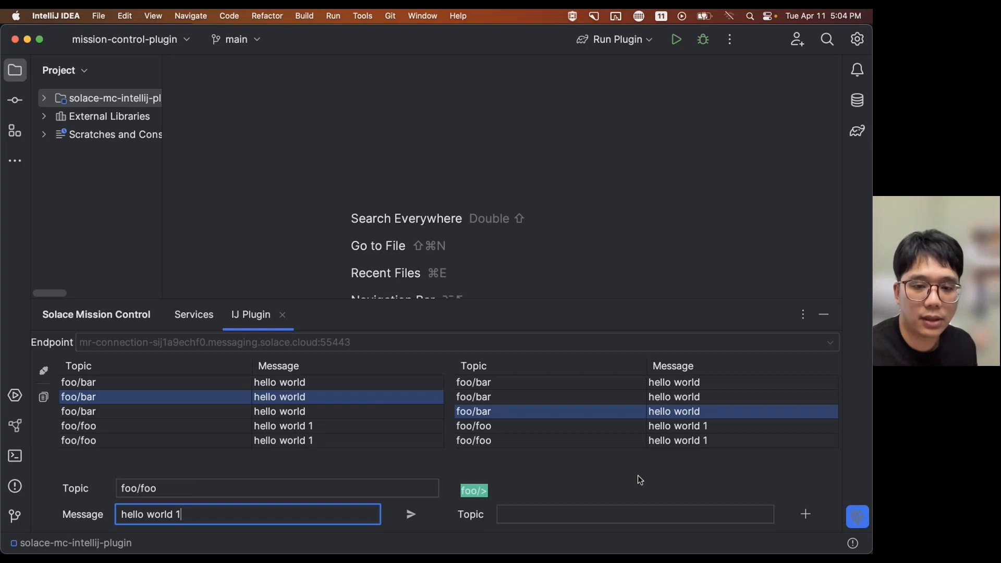
Publish the JSON message {"id": "hello"} to foo/foo, and view the received message in its own dialog.
triple_click(212, 516)
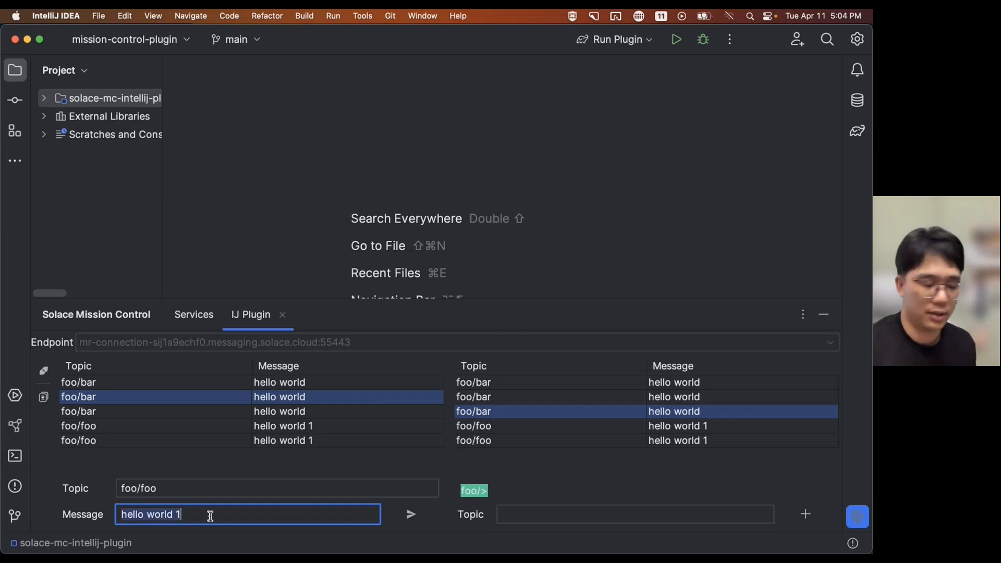
type("{\"id\":")
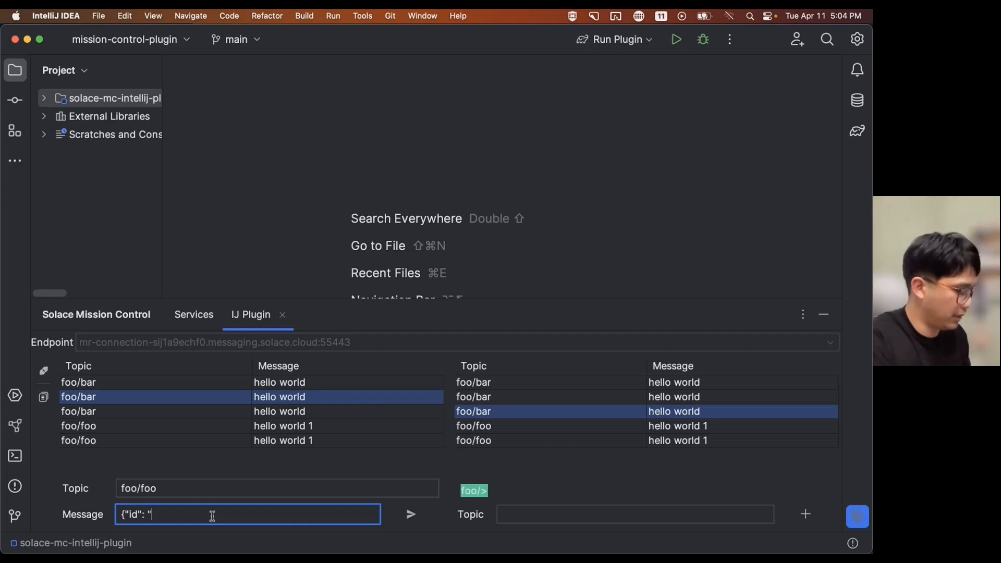
type(" \"hello\"")
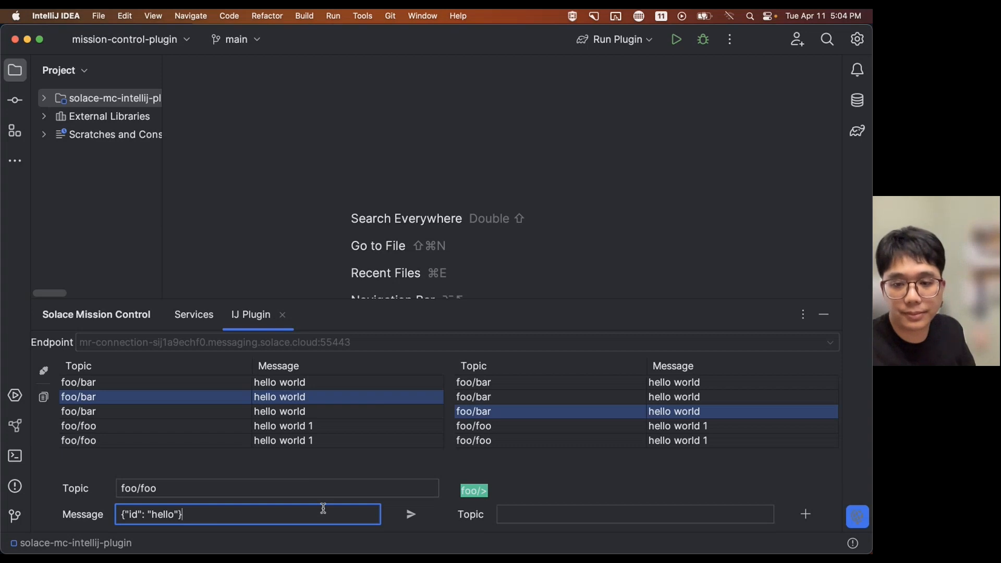
key("Return")
double_click(658, 455)
double_click(416, 285)
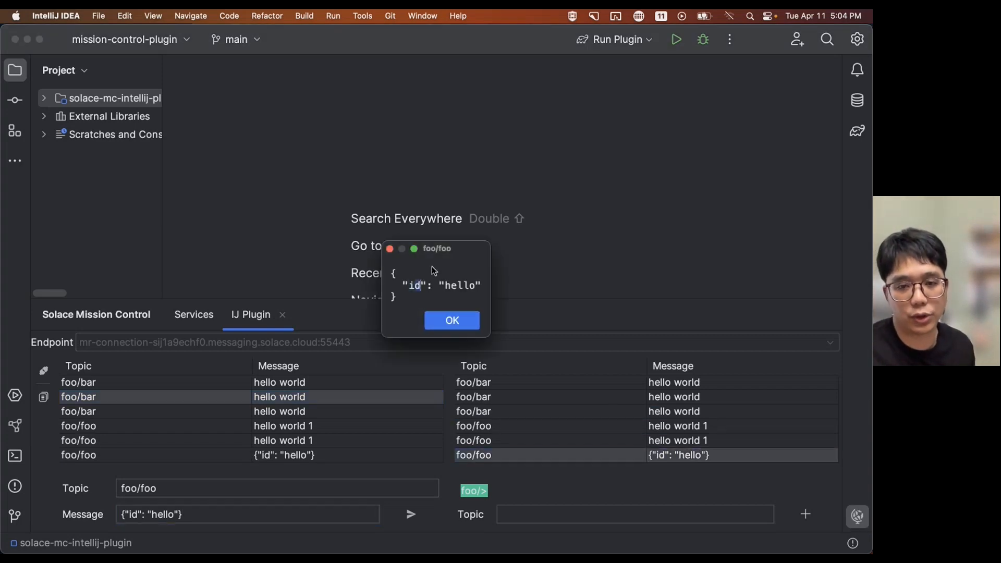
left_click(458, 321)
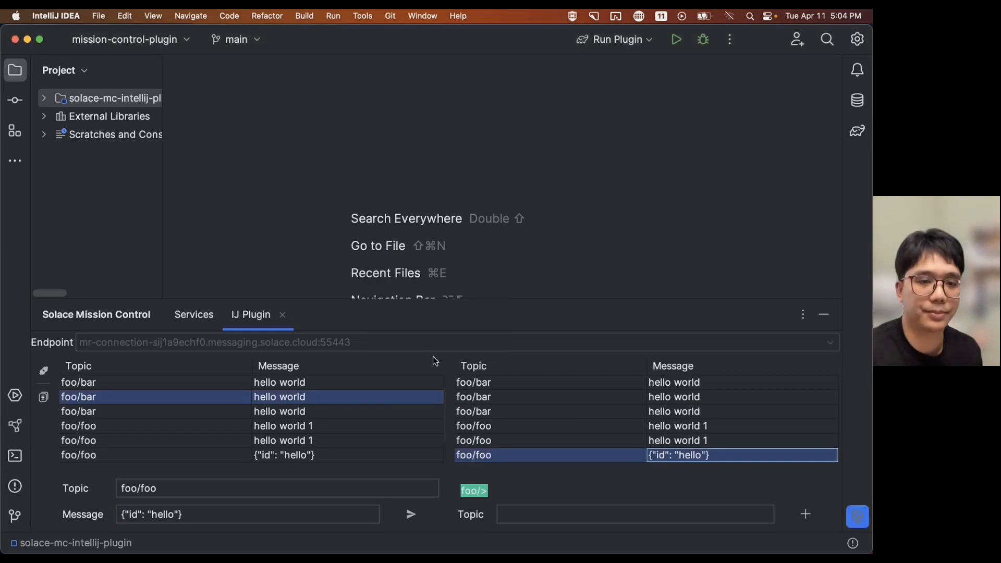
Close the IJ Plugin service and load the Solace Event Portal data with Mission Control hidden.
middle_click(259, 318)
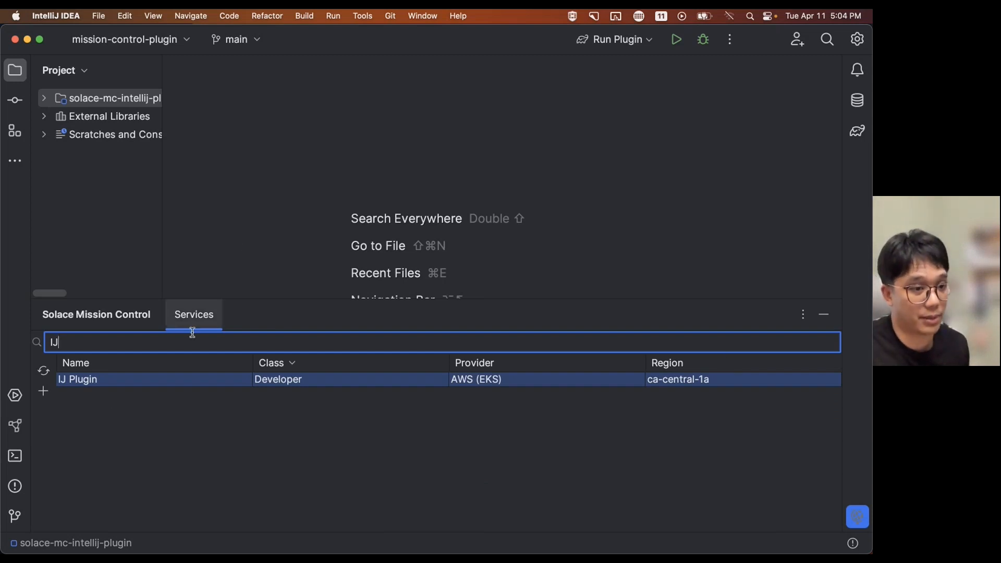
left_click(18, 437)
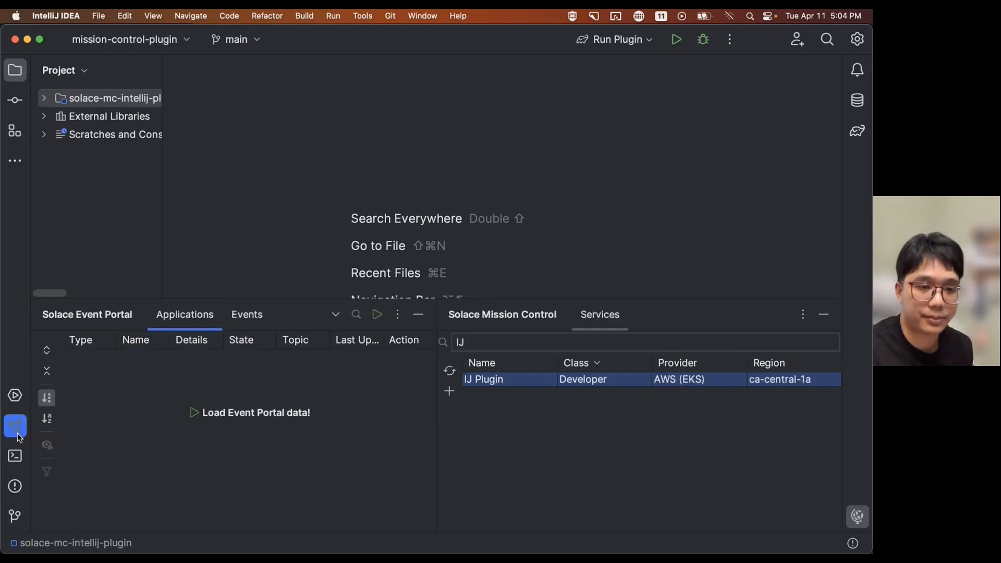
left_click(822, 315)
left_click(788, 319)
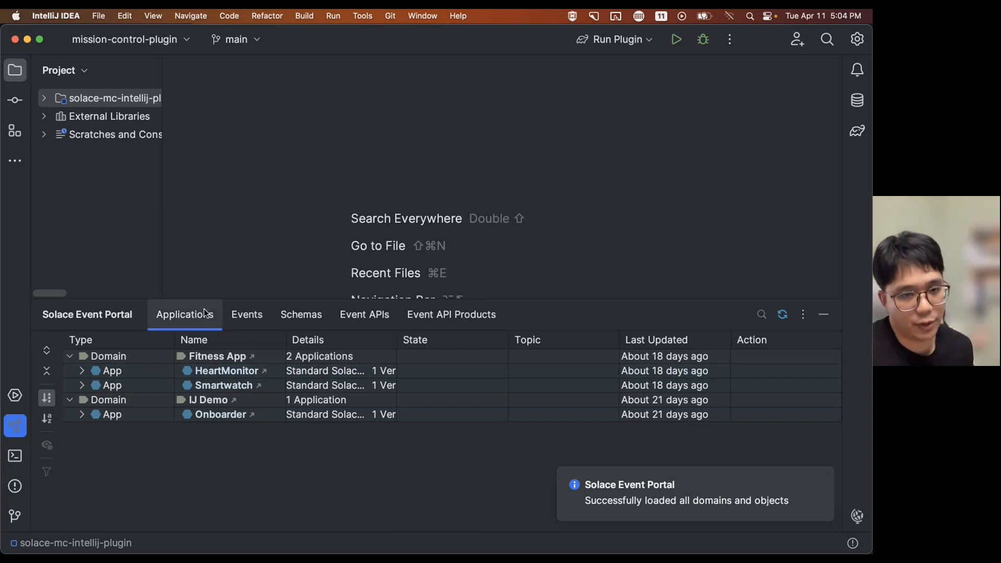
View the events and schemas in Solace Event Portal, and return to the applications list.
left_click(263, 318)
left_click(312, 314)
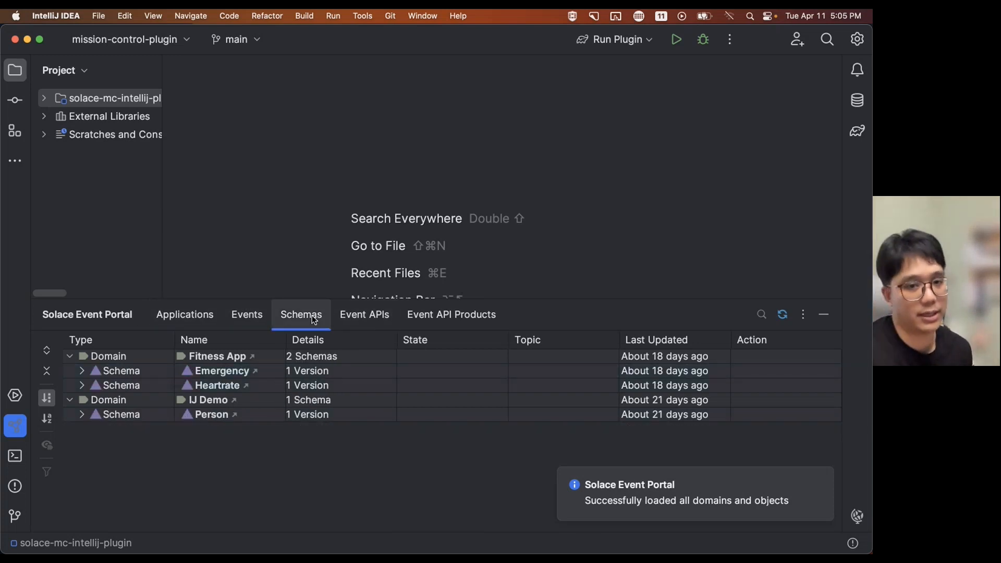
left_click(184, 313)
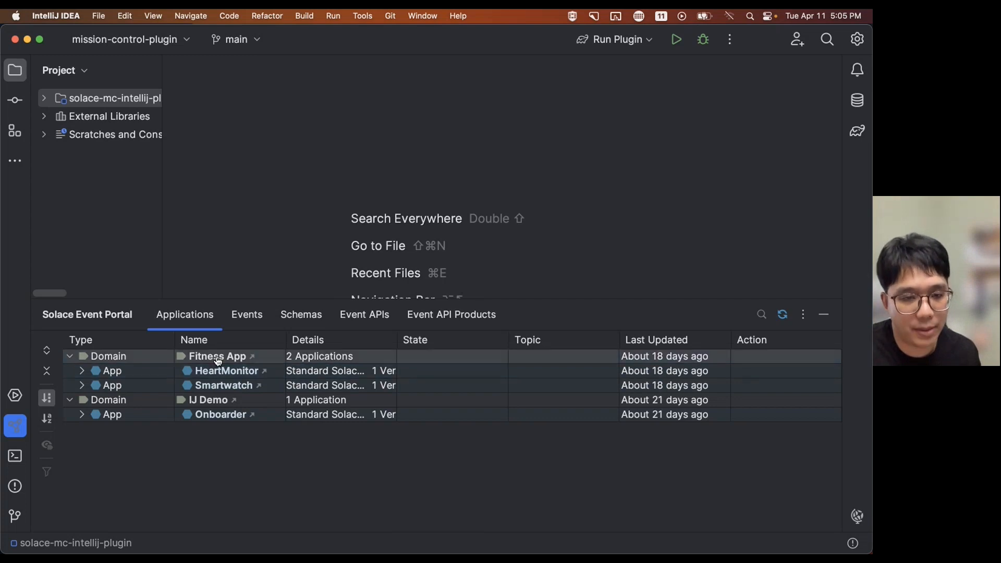
Generate a Spring Cloud Stream Java project with the Solace PubSub+ binder from Smartwatch v0.1.0's AsyncAPI, and open it in the current window.
left_click(233, 389)
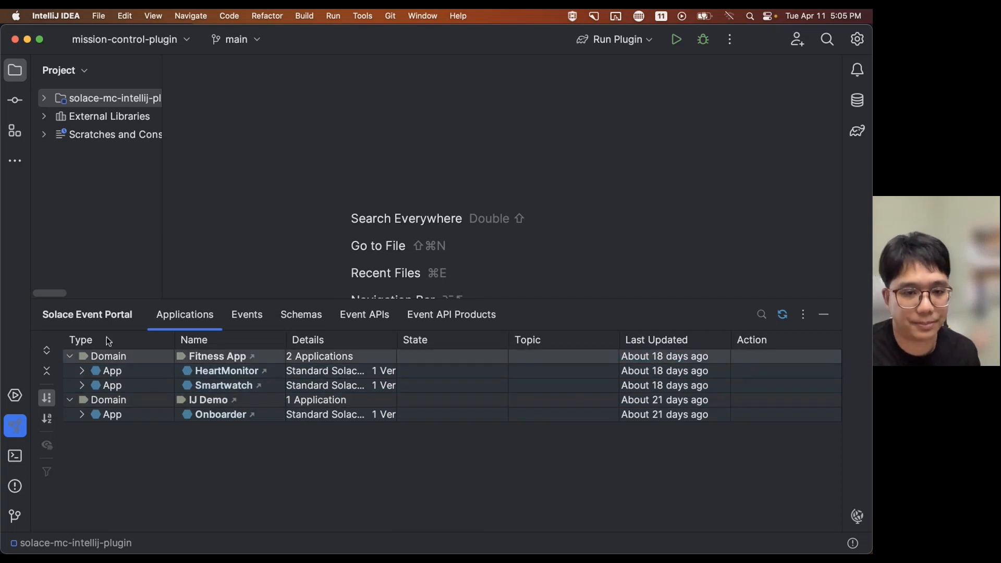
left_click(81, 387)
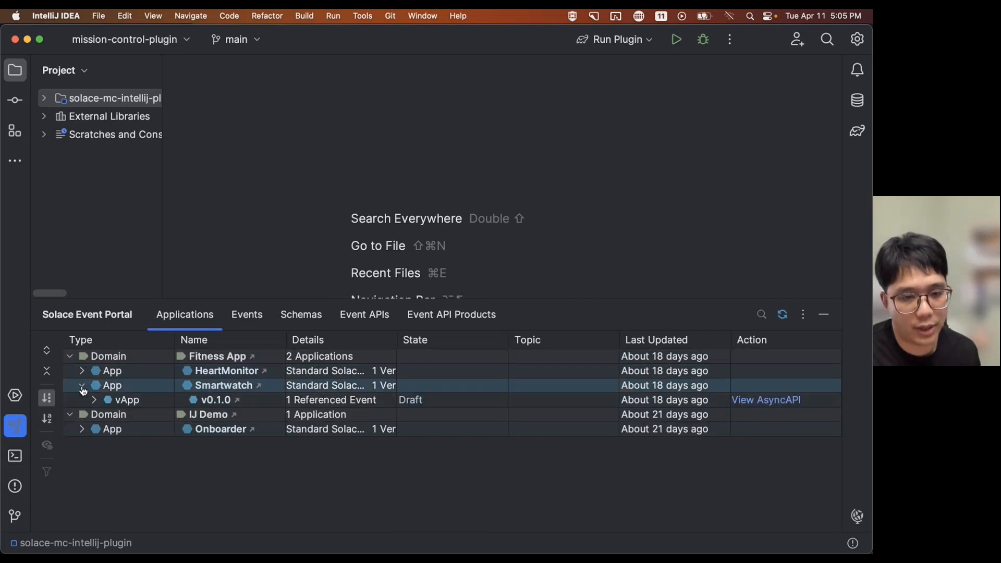
left_click(764, 400)
left_click(124, 355)
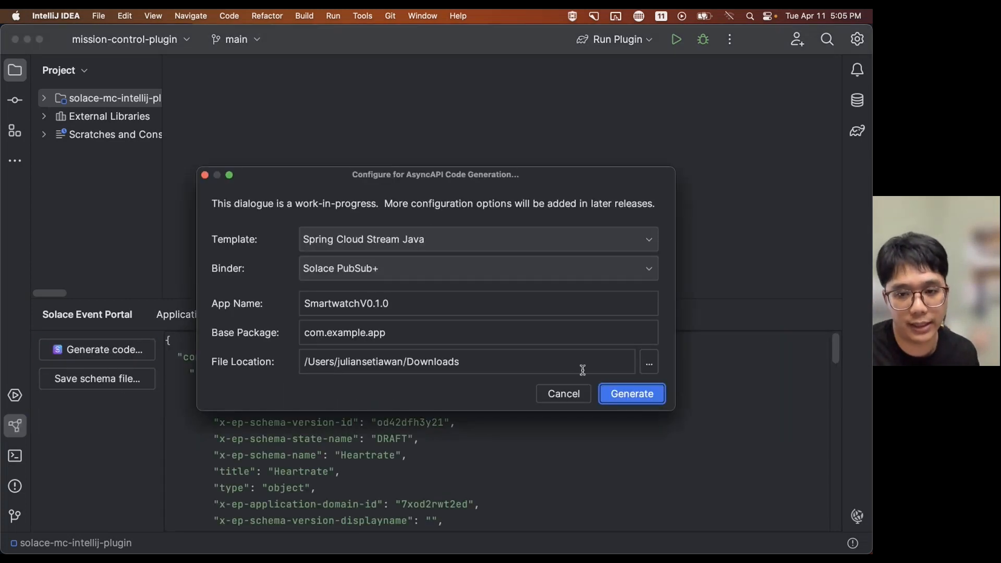
left_click(627, 400)
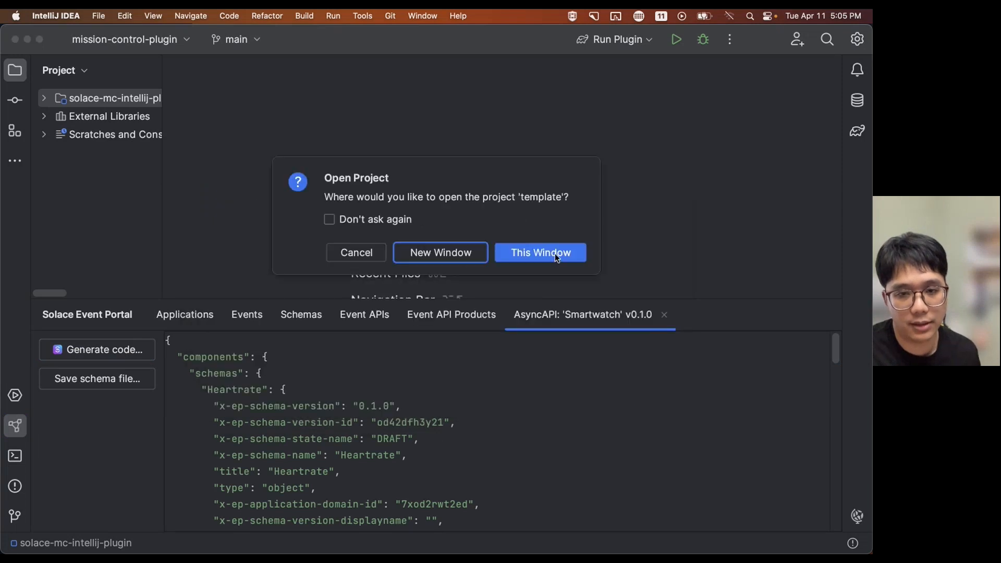
left_click(556, 256)
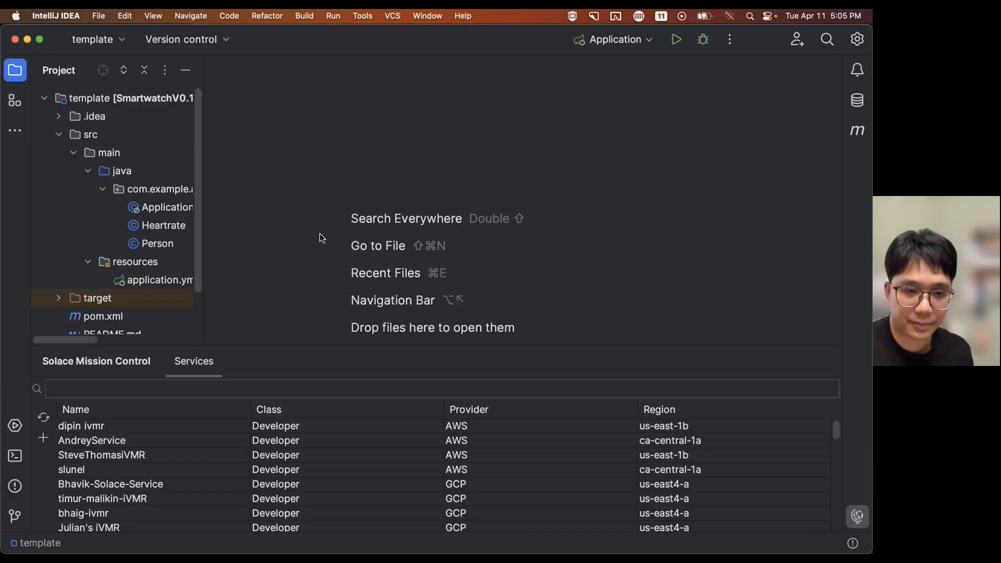
In Application.java, replace the usersHeartrateSupplier bean with one returning a Heartrate with id "user_1" and a random heartrate bounded by 100, plus a static Random R.
double_click(176, 208)
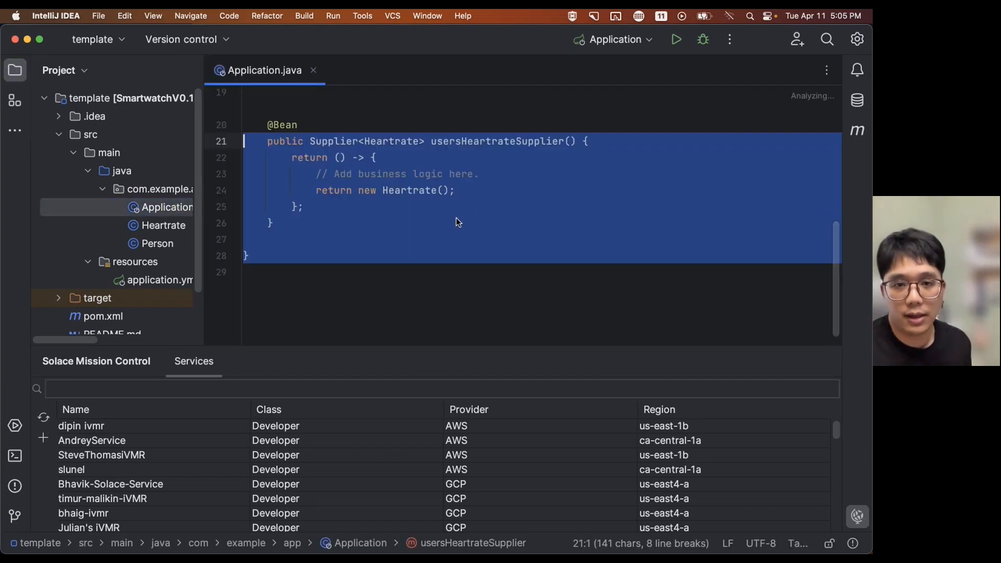
left_click(506, 220)
scroll(505, 261, "up", 5)
scroll(505, 293, "down", 4)
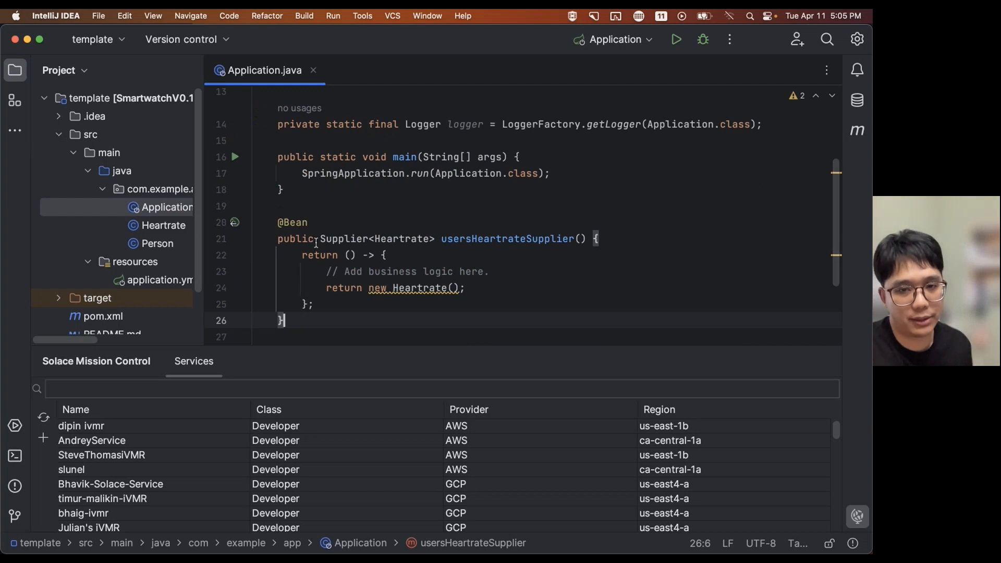
left_click(399, 223)
left_click_drag(285, 320, 281, 224)
type("private static final Random R = new Random();  \t@Bean \tpublic Supplier<Heartrate> usersHeartrateSupplier() { \t\treturn () -> { \t\t\tHeartrate hr = new Heartrate(); \t\t\thr.setId(\"user_1\"); \t\t\thr.setHeartrate(R.nextInt(100)); \t\t\t// Add business logic here. \t\t\treturn hr; \t\t}; \t}")
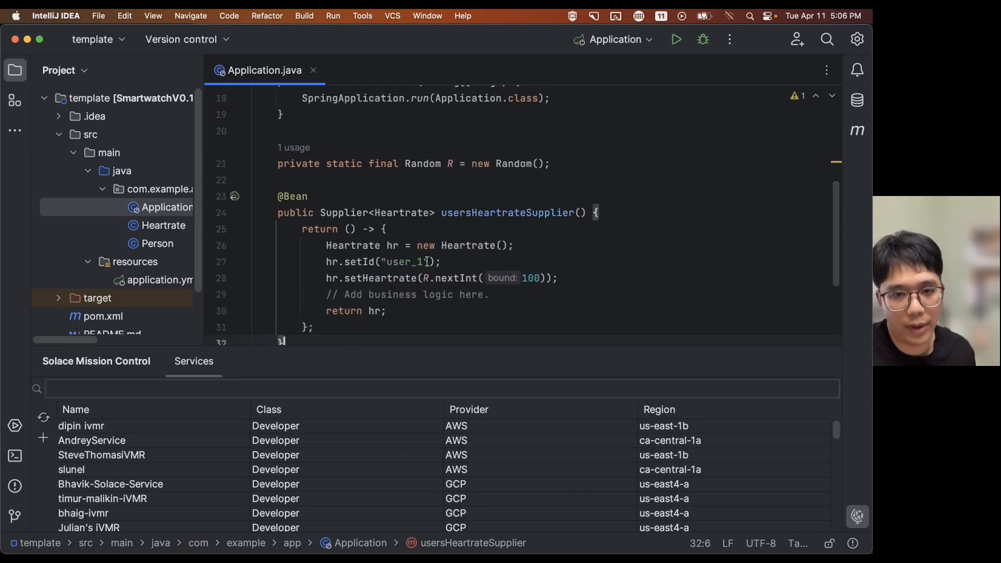
Examine the lines in the supplier that set the user id and the random heartrate.
double_click(417, 261)
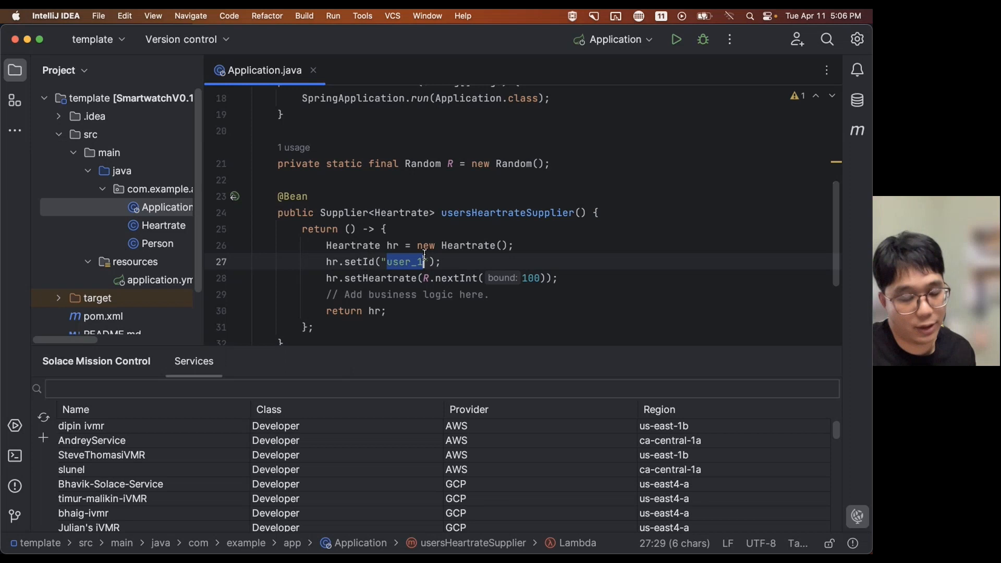
triple_click(458, 277)
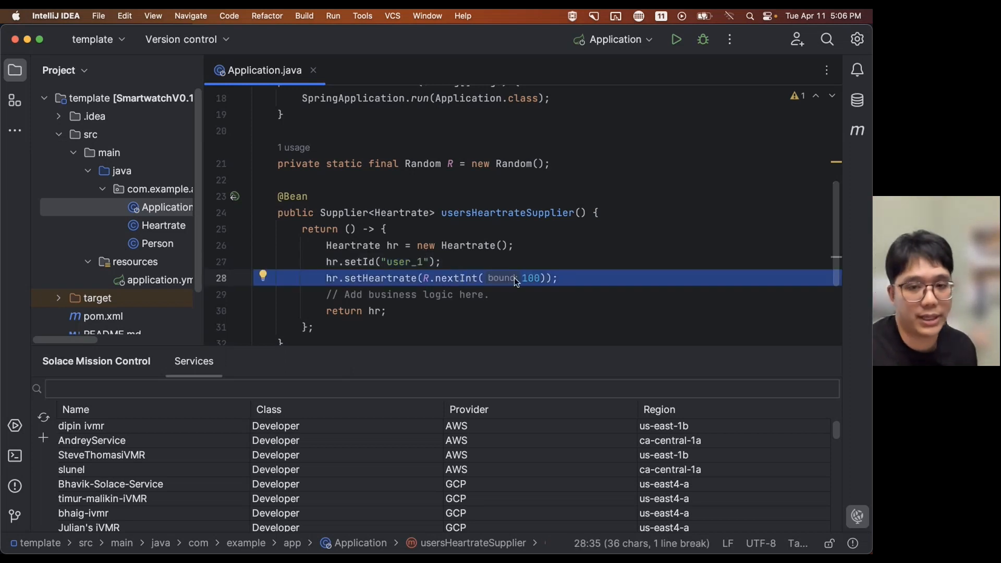
left_click(508, 264)
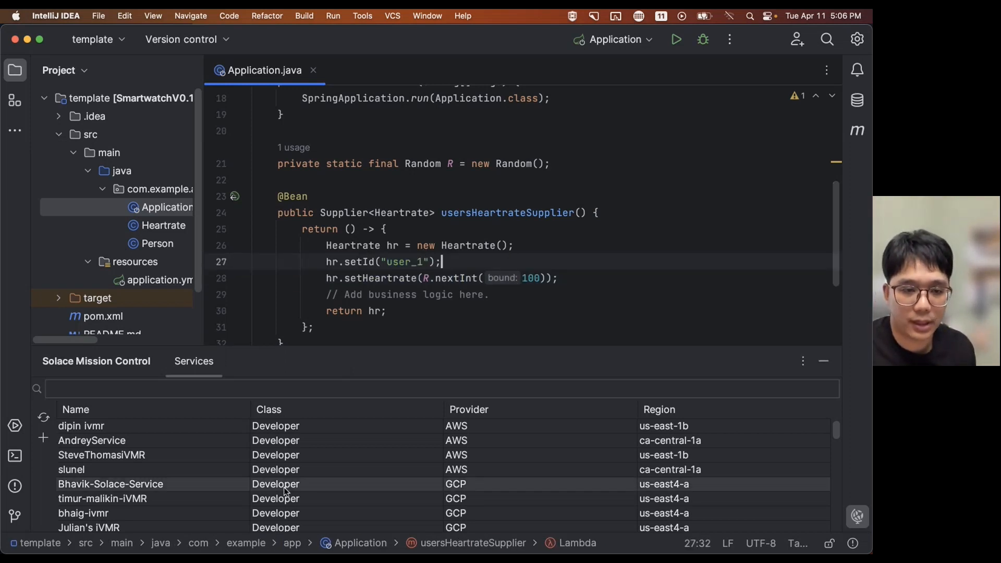
Open application.yml at its Solace connection settings, and open the Demo Event Broker service by filtering the services by "Demo".
double_click(164, 281)
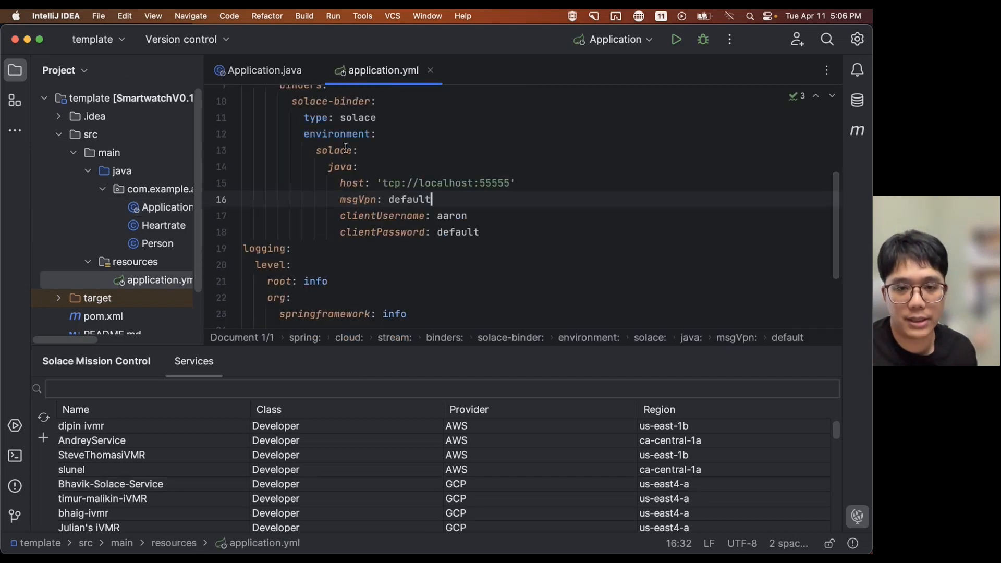
scroll(393, 224, "up", 1)
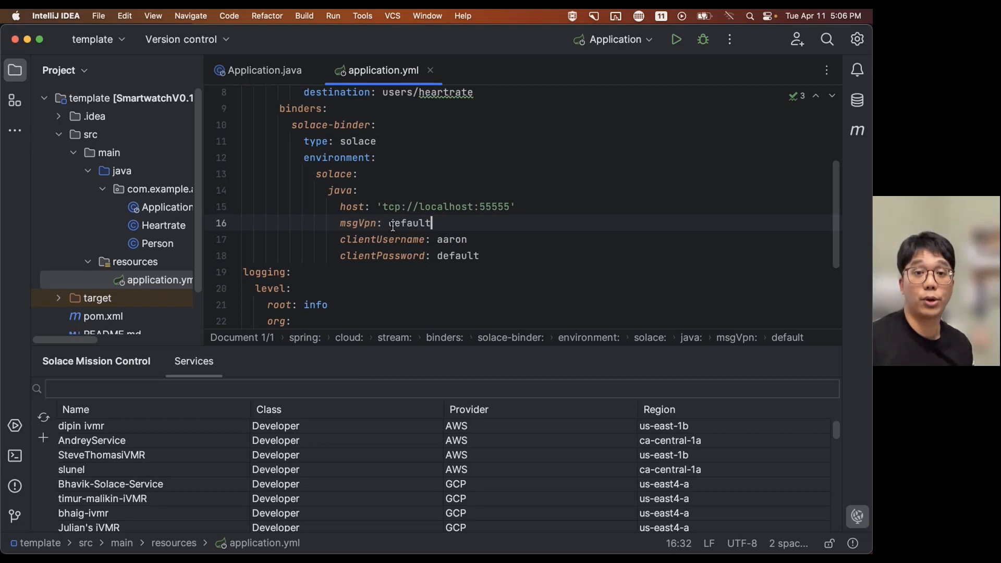
left_click(194, 391)
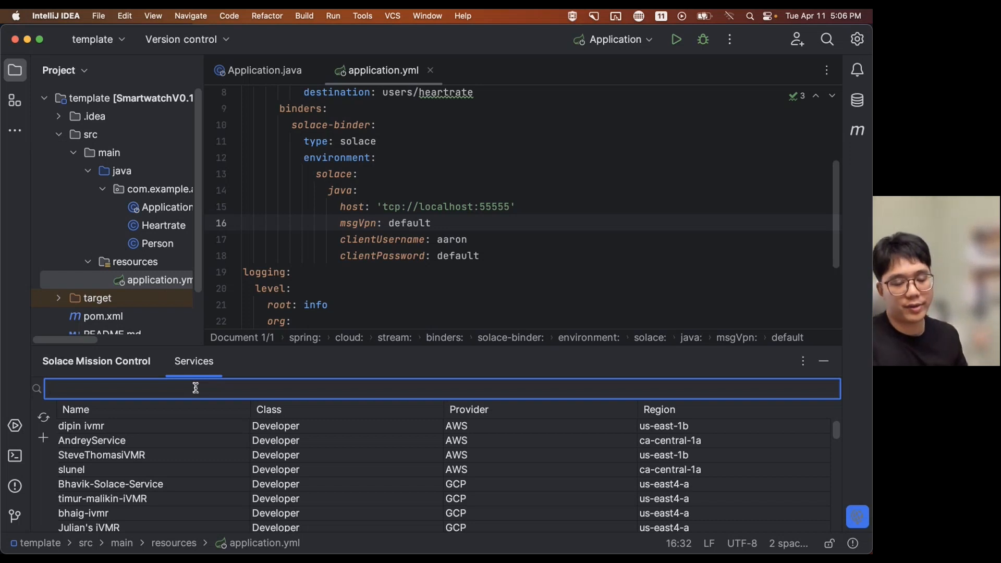
type("Demo")
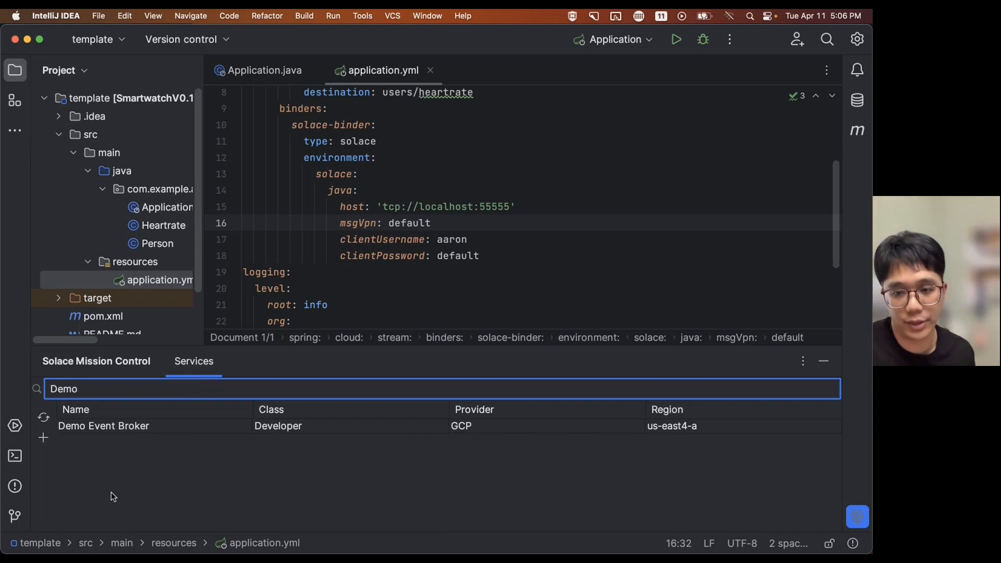
double_click(118, 427)
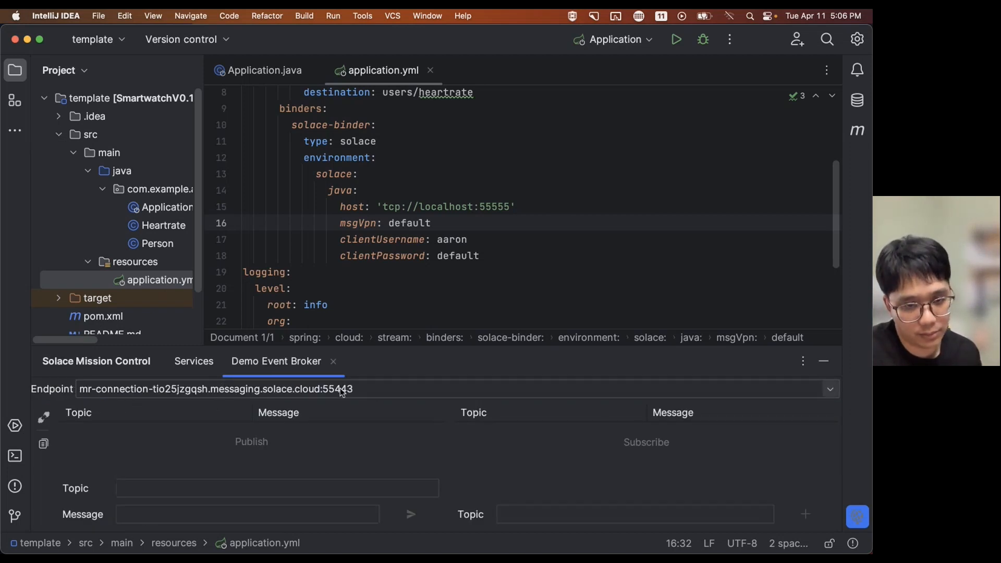
Replace the host, msgVpn, clientUsername and clientPassword entries in application.yml with the Demo Event Broker's copied connection properties, and run the application.
left_click(44, 444)
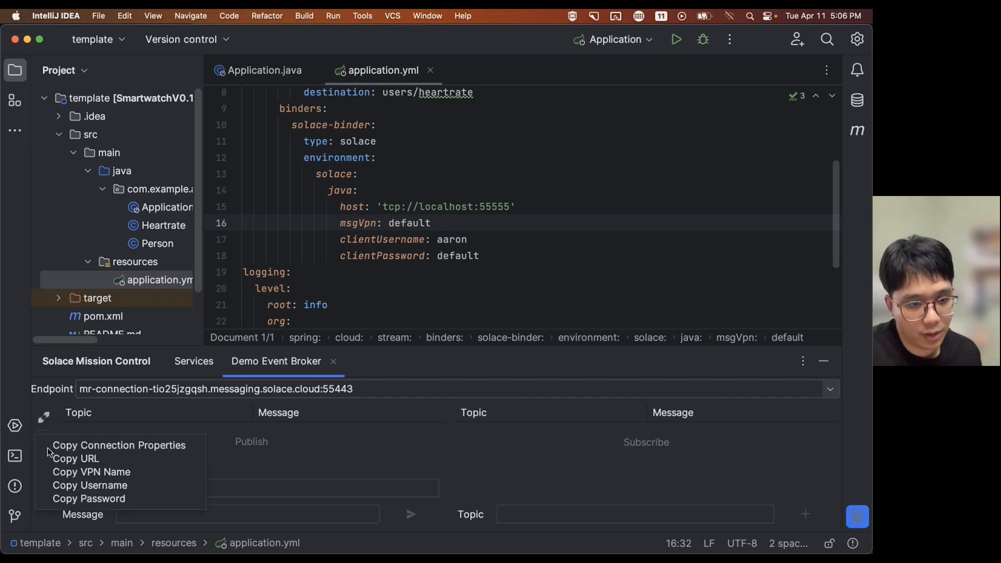
left_click(105, 445)
left_click(498, 257)
left_click_drag(498, 259, 341, 209)
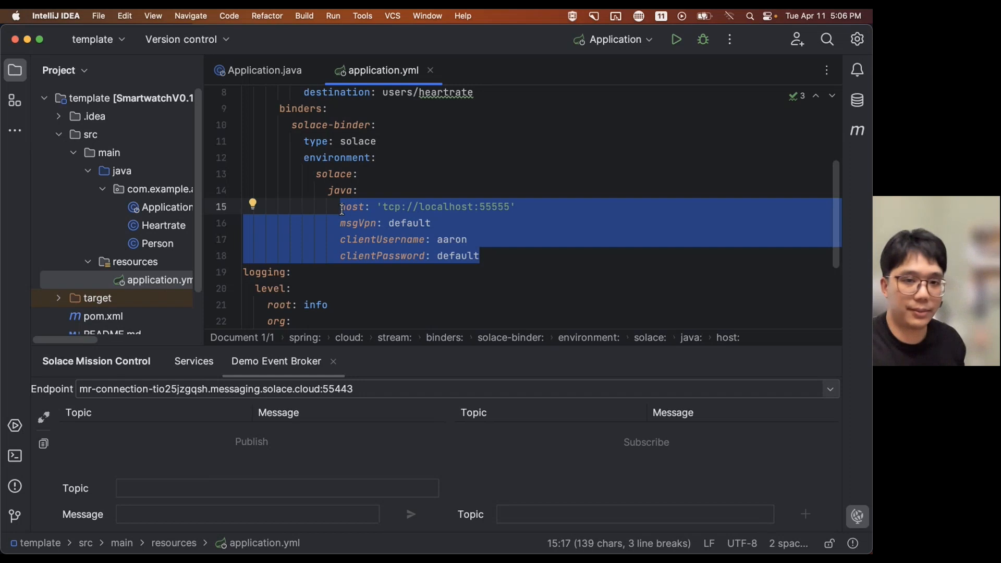
key("super+v")
left_click(676, 40)
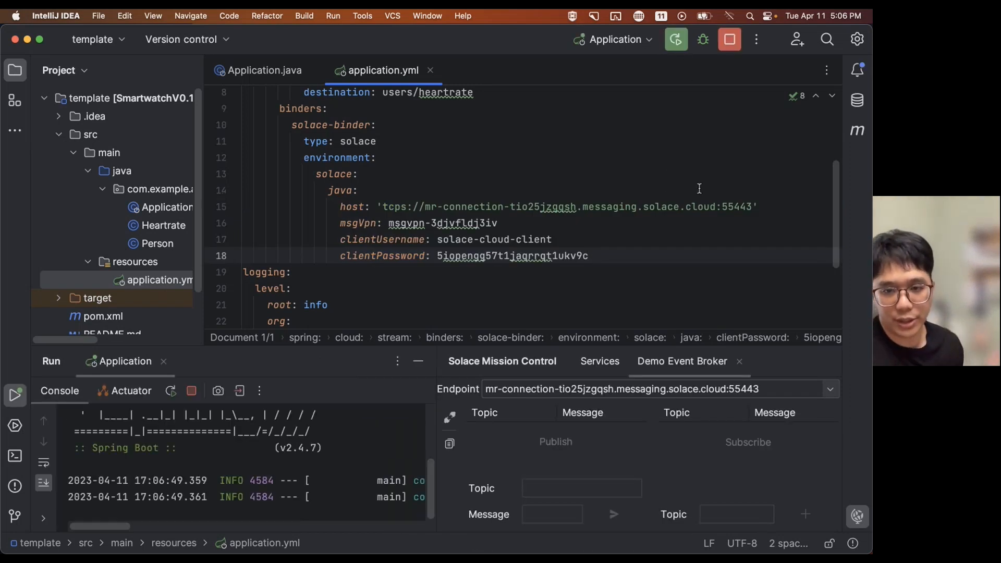
Connect to the Demo Event Broker with a subscription to ">", and inspect the full content of a received users/heartrate message.
left_click(452, 418)
left_click(753, 517)
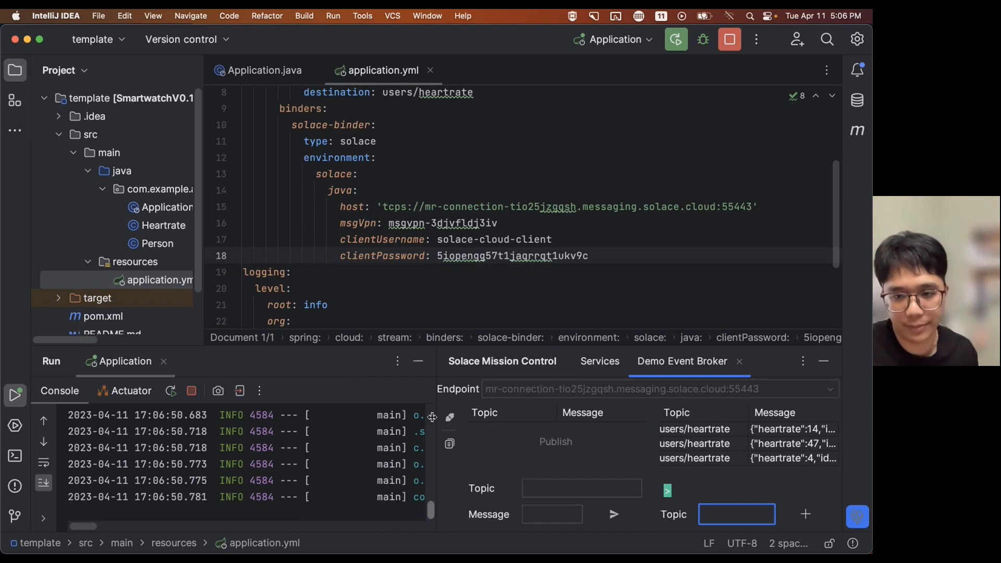
double_click(711, 452)
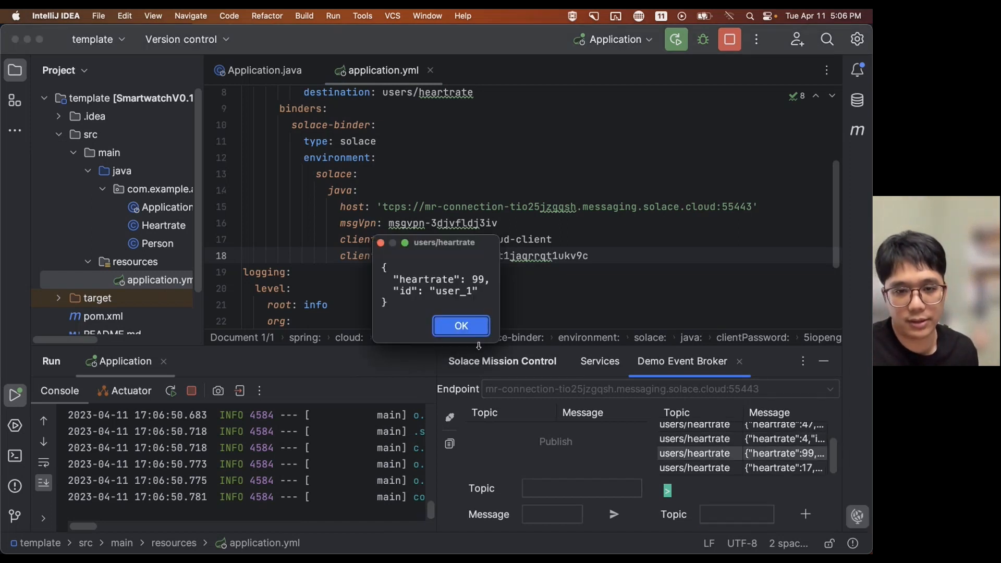
left_click(464, 326)
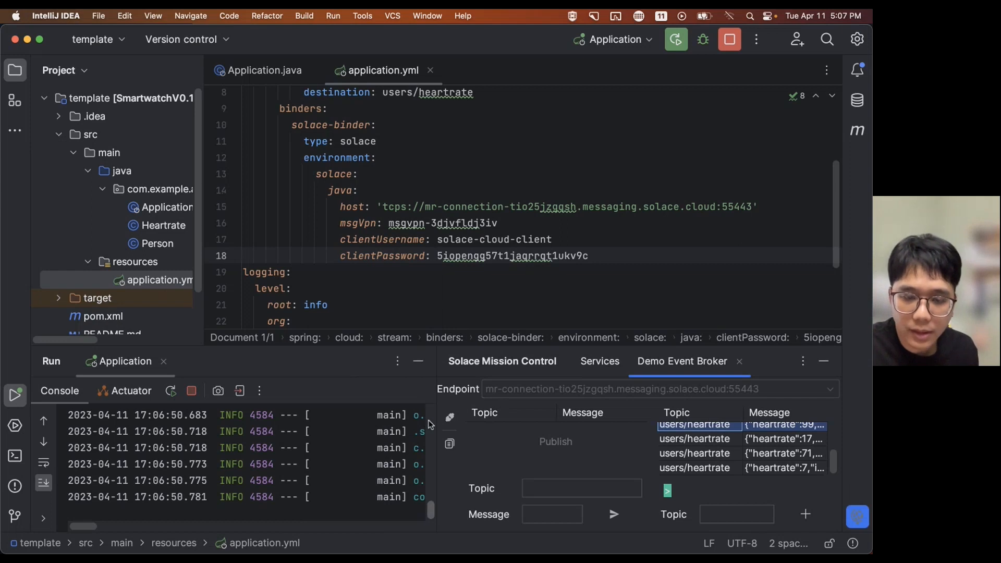
left_click_drag(435, 421, 220, 429)
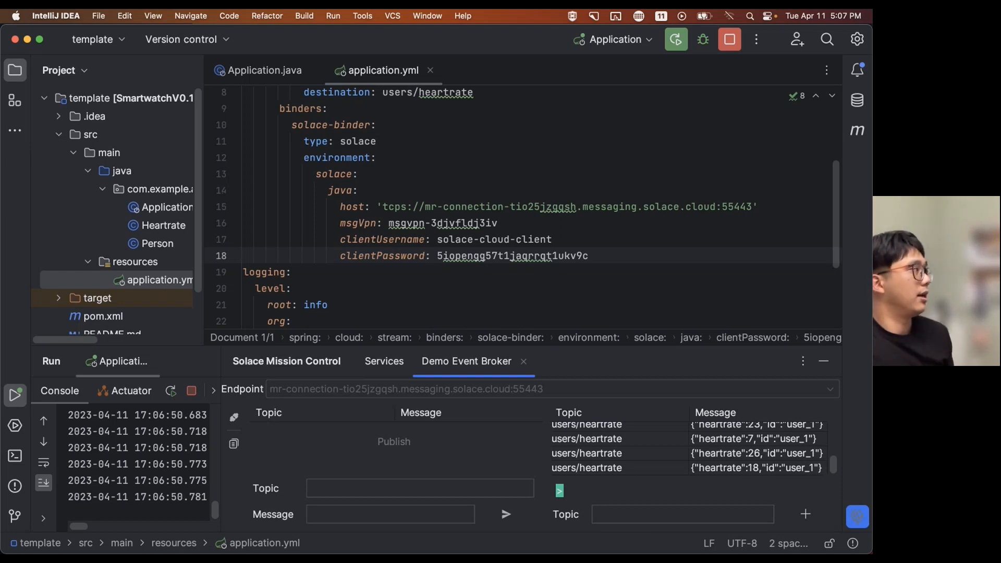
Switch to the HeartMonitor project and examine the heartrate consumer and emergency supplier beans in Application.java.
left_click_drag(0, 202, 380, 12)
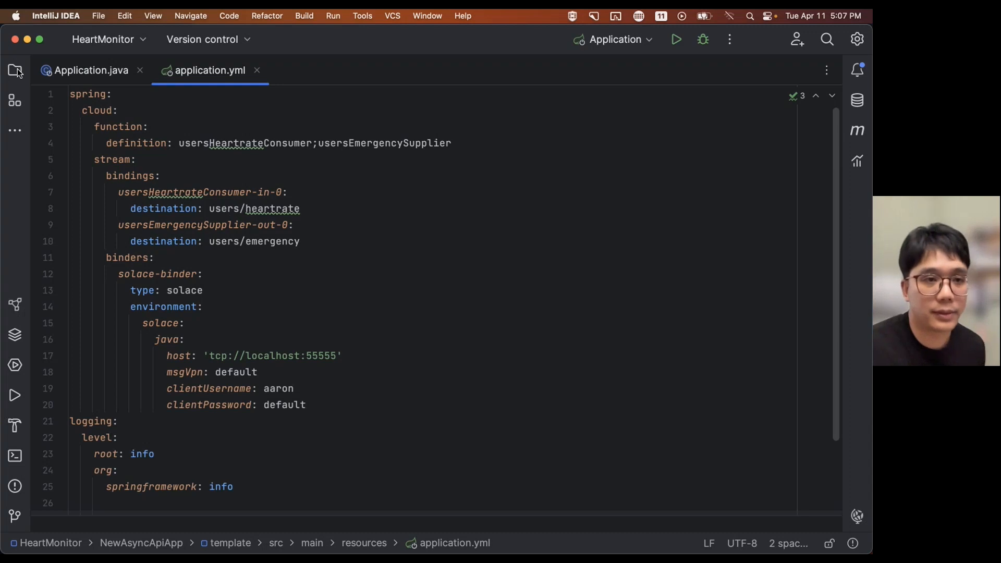
left_click(110, 71)
scroll(396, 315, "up", 5)
scroll(396, 315, "up", 8)
scroll(391, 308, "down", 5)
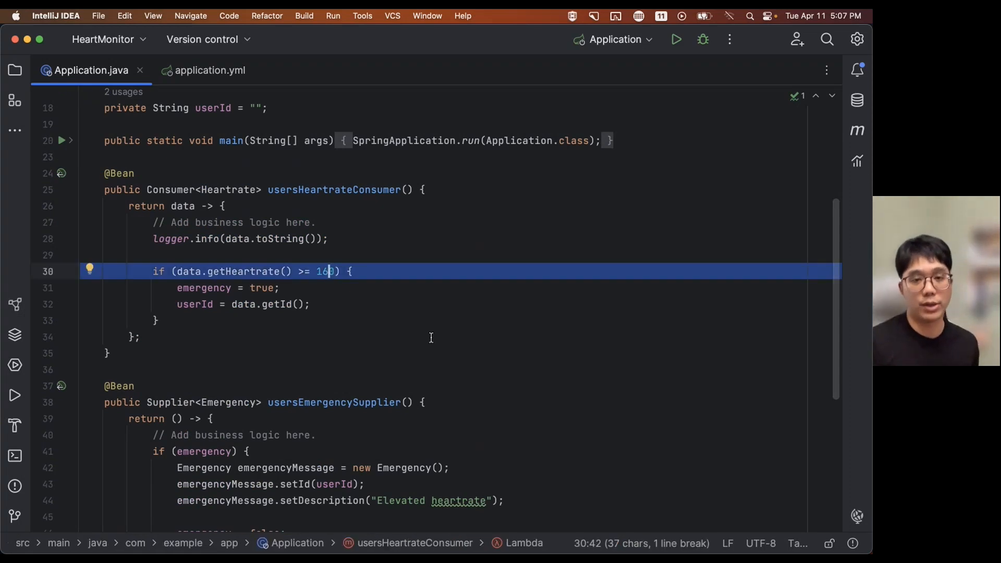
scroll(432, 337, "down", 2)
scroll(432, 338, "down", 6)
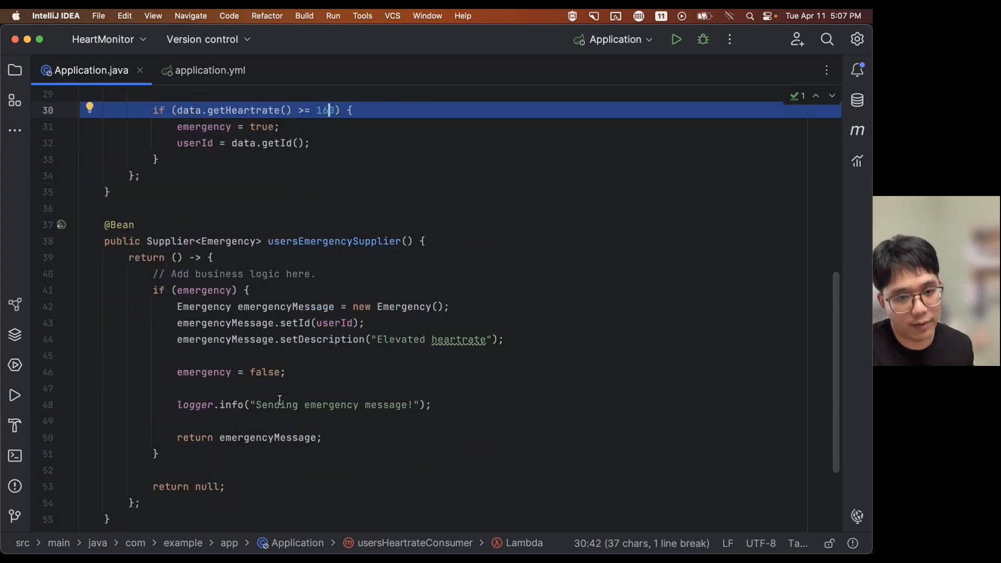
triple_click(280, 400)
left_click(429, 395)
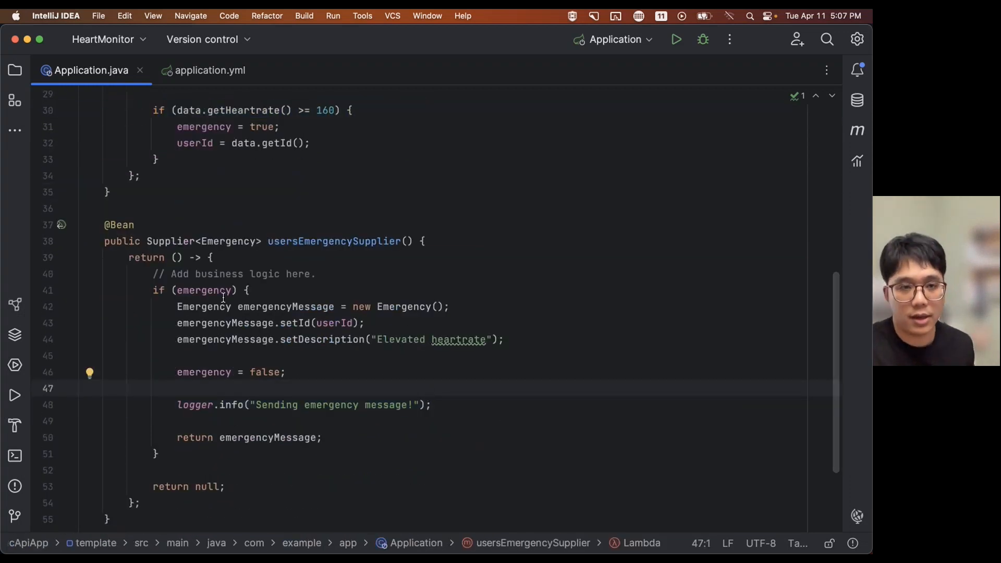
Open HeartMonitor's application.yml, and open the Demo Event Broker service by filtering the services by "Demo".
left_click(206, 78)
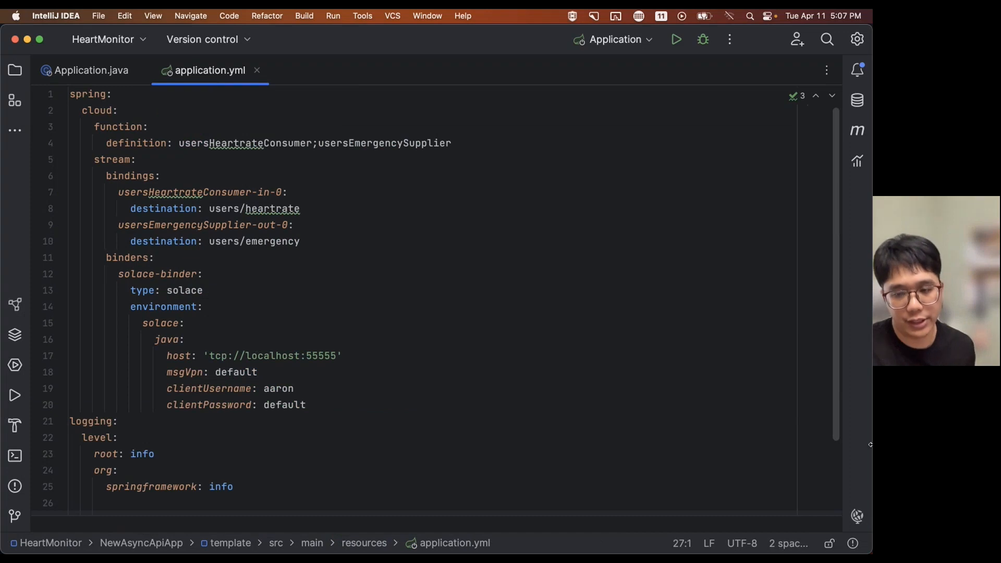
left_click(858, 516)
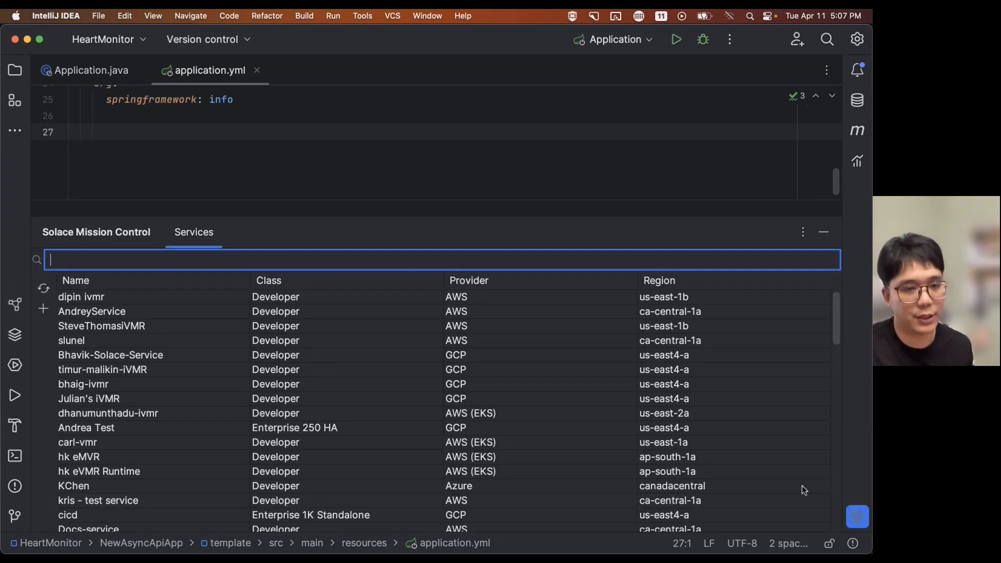
type("Demo")
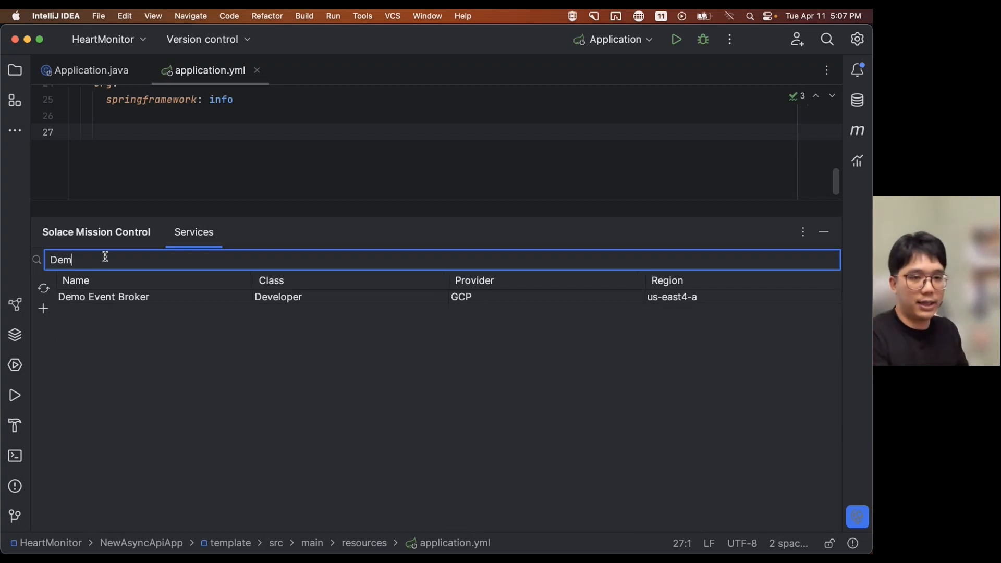
double_click(141, 299)
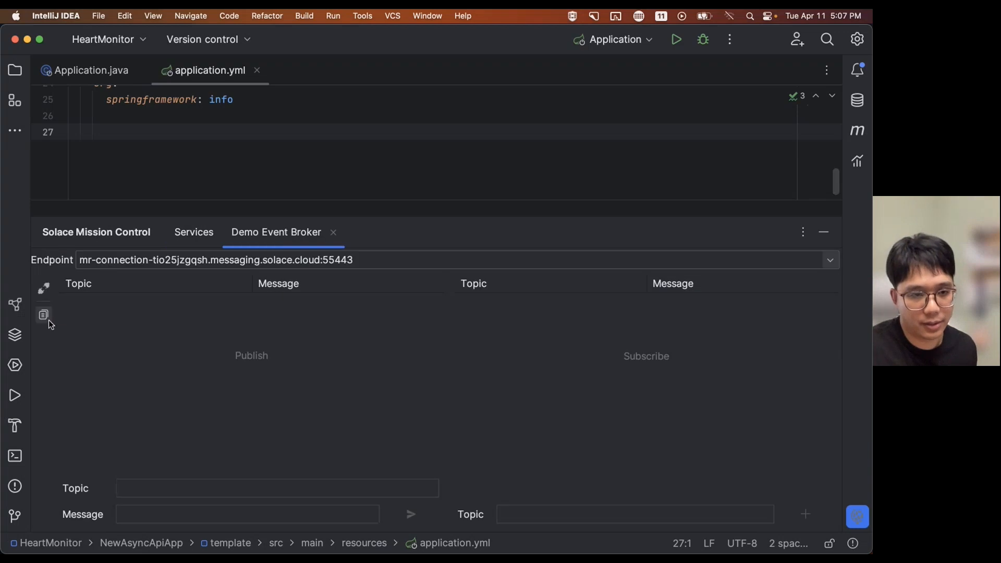
Replace the host, msgVpn, clientUsername and clientPassword entries in HeartMonitor's application.yml with the Demo Event Broker's copied connection properties.
left_click(44, 288)
left_click(102, 329)
scroll(188, 127, "up", 5)
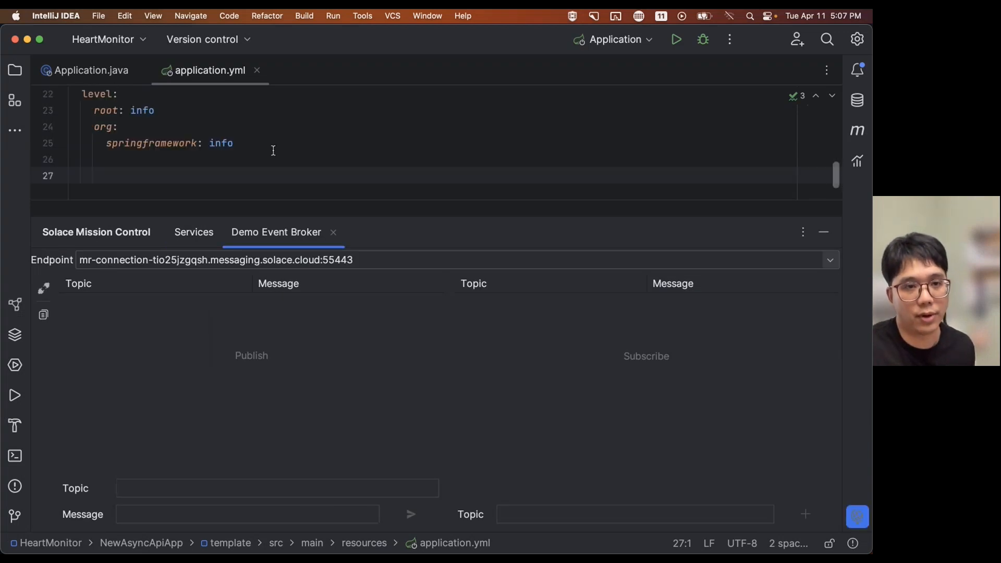
scroll(188, 126, "up", 5)
scroll(335, 168, "down", 8)
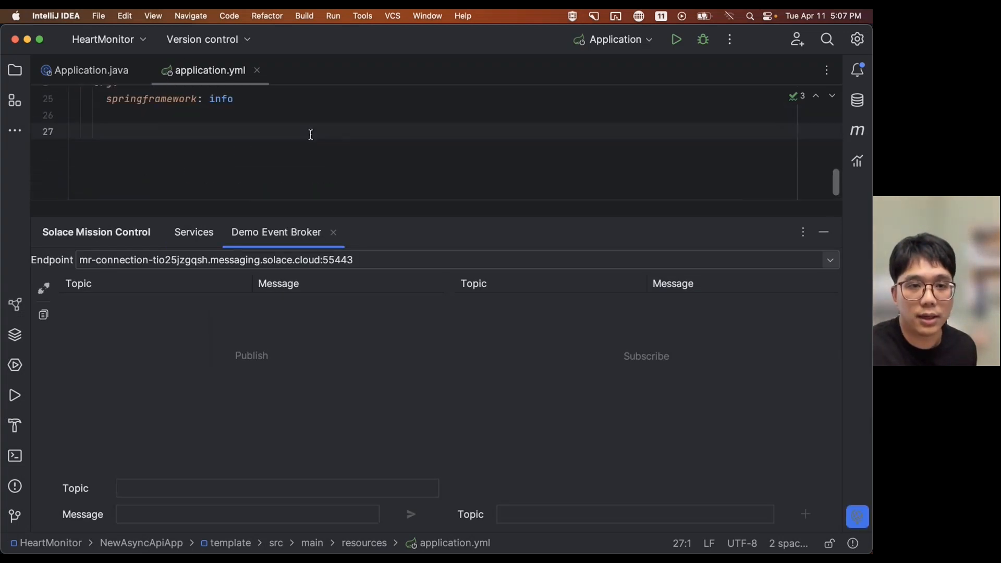
scroll(318, 139, "up", 3)
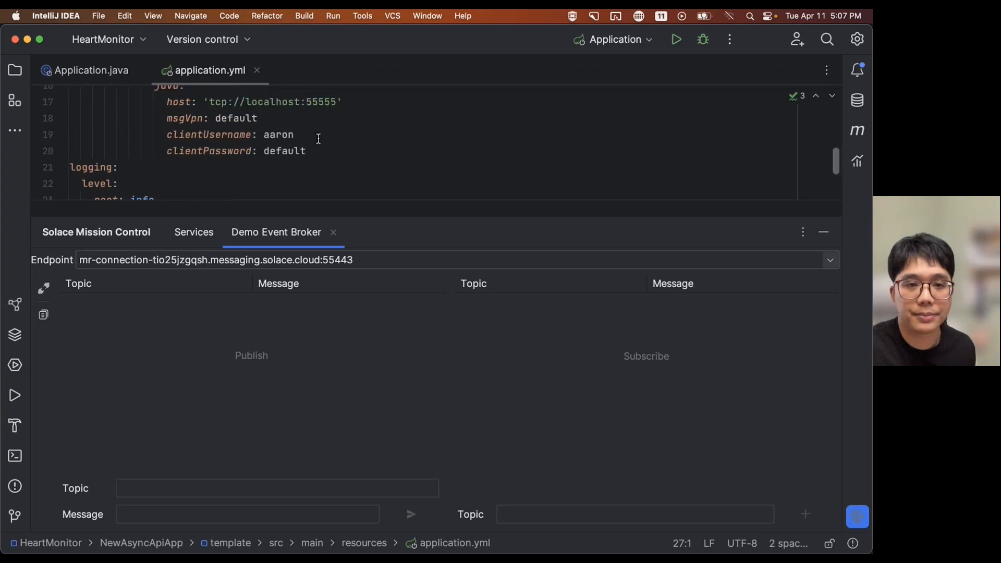
left_click_drag(313, 151, 167, 102)
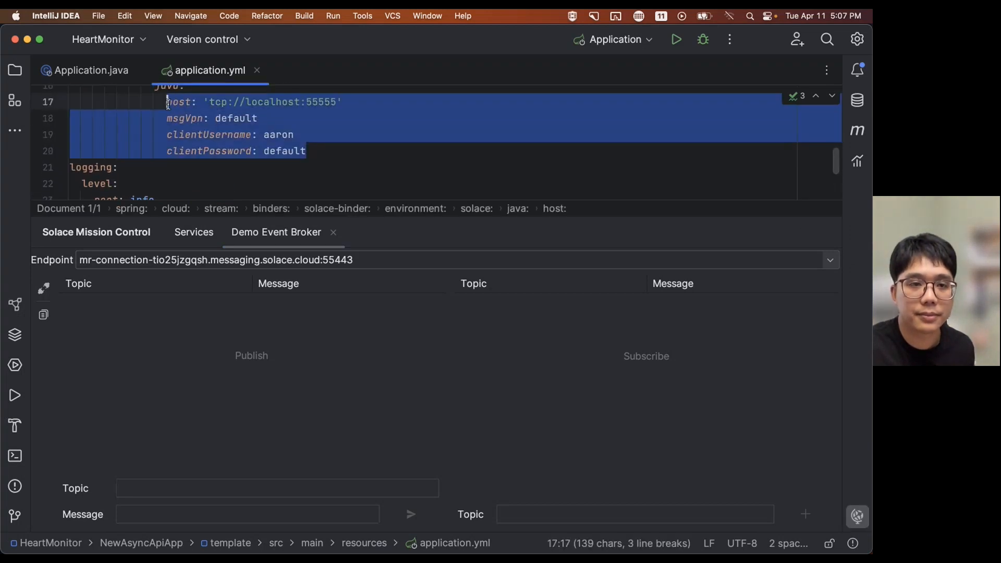
key("super+v")
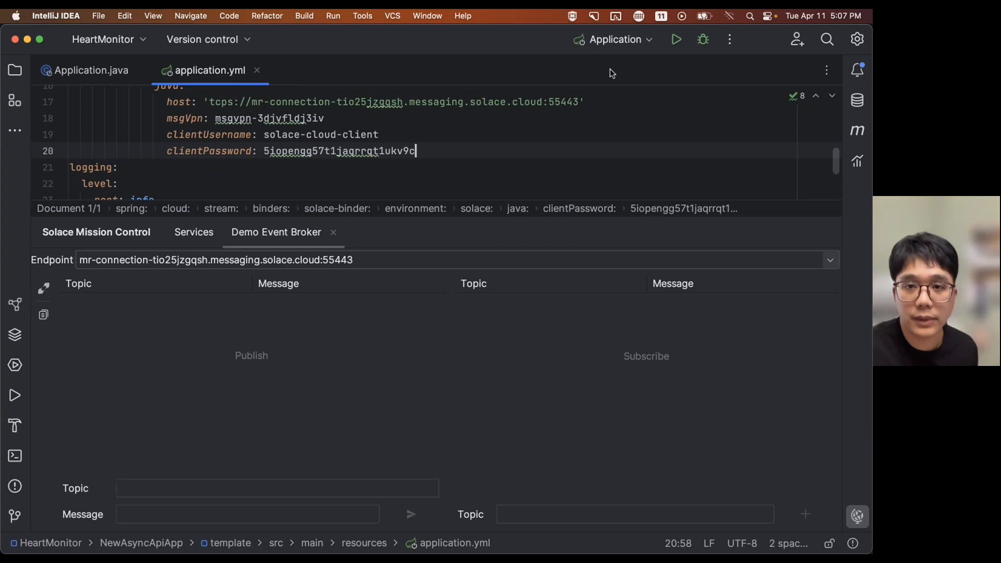
Run the HeartMonitor application and examine the heartrate messages in its console output.
left_click(676, 39)
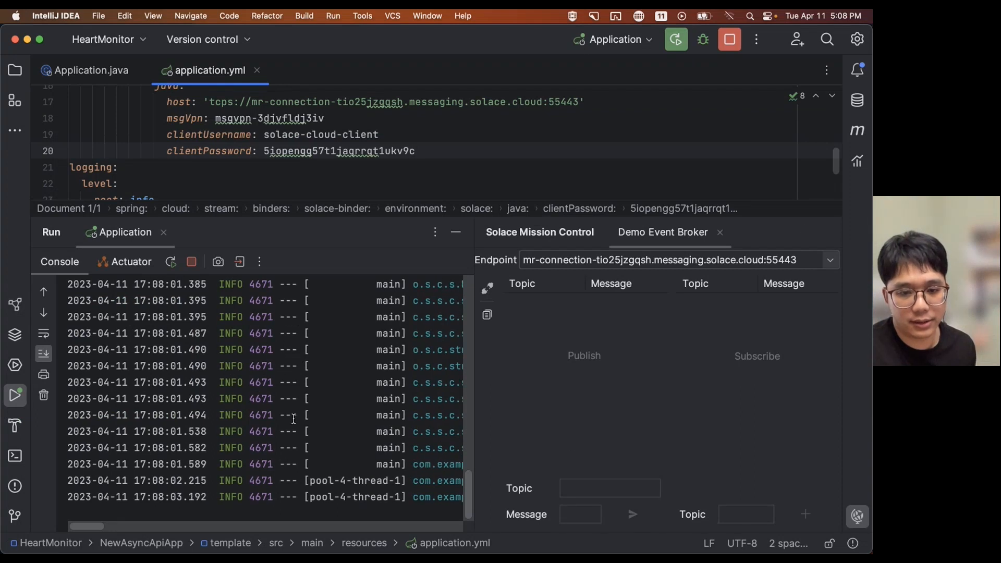
scroll(292, 417, "right", 3)
scroll(259, 477, "right", 10)
left_click_drag(452, 525, 148, 524)
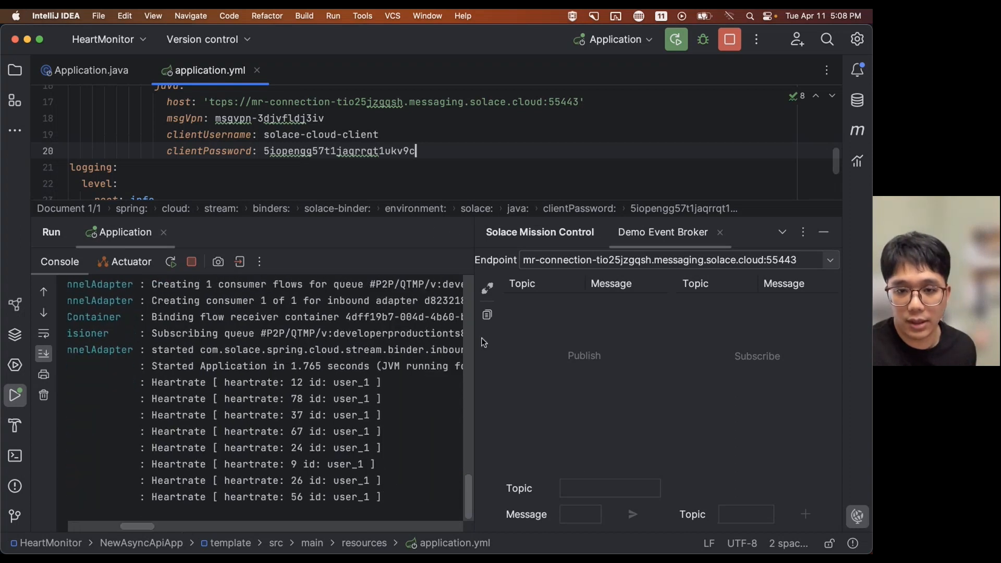
Connect to the Demo Event Broker from the HeartMonitor project and subscribe to the topic ">".
left_click(488, 290)
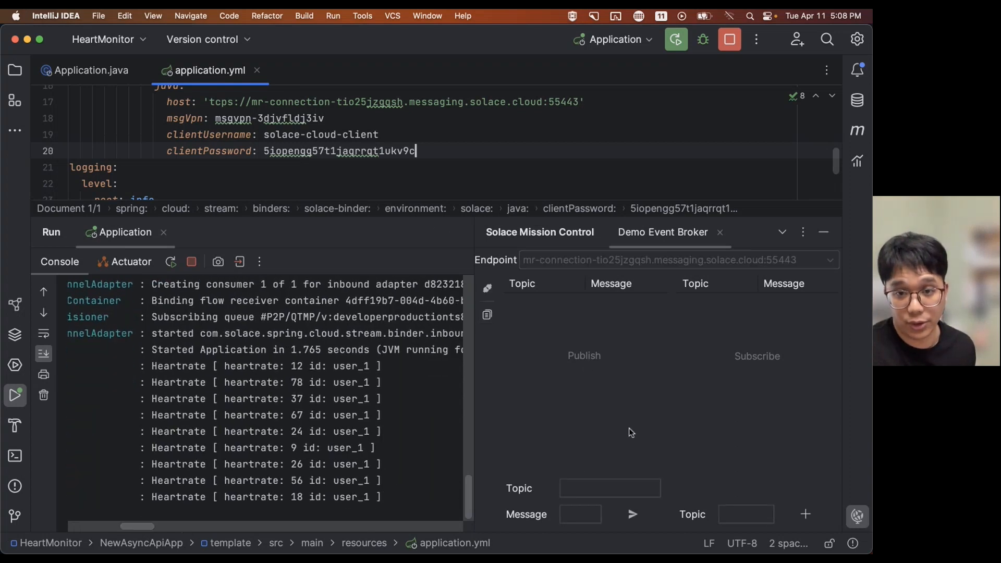
left_click(727, 509)
type(">")
key("Return")
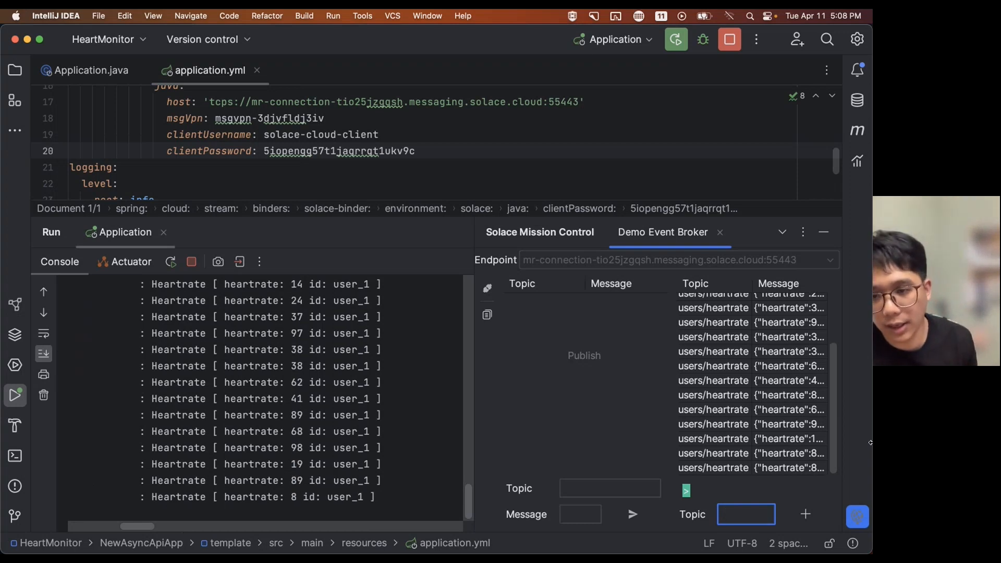
Resend a received users/heartrate message with its heartrate changed to 168, and check the HeartMonitor console output.
right_click(721, 397)
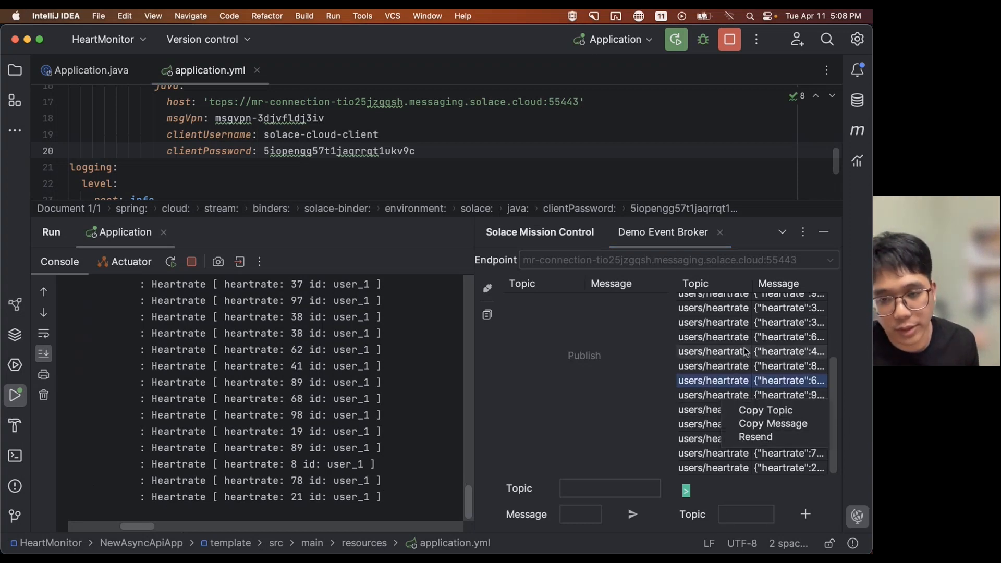
left_click(761, 435)
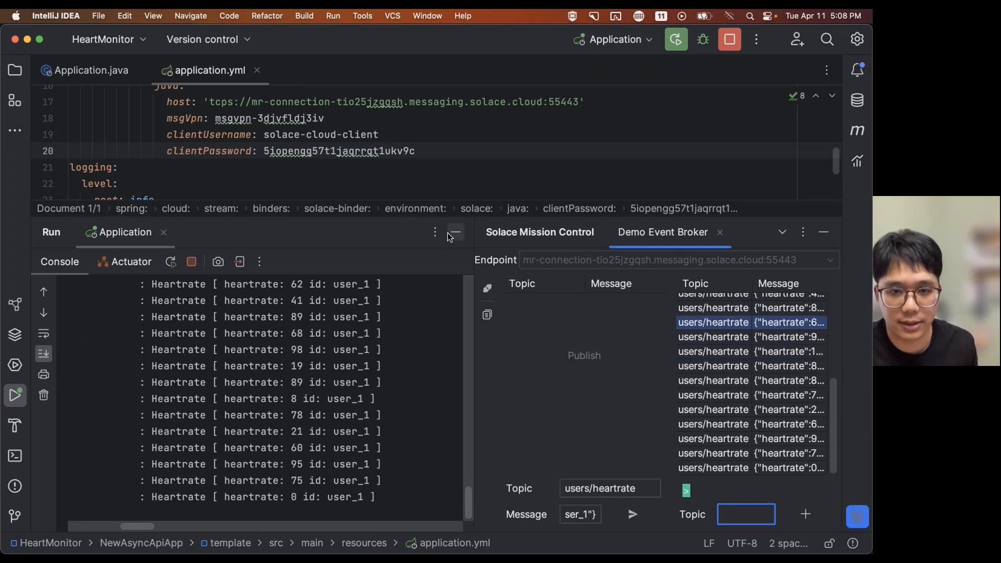
left_click(450, 233)
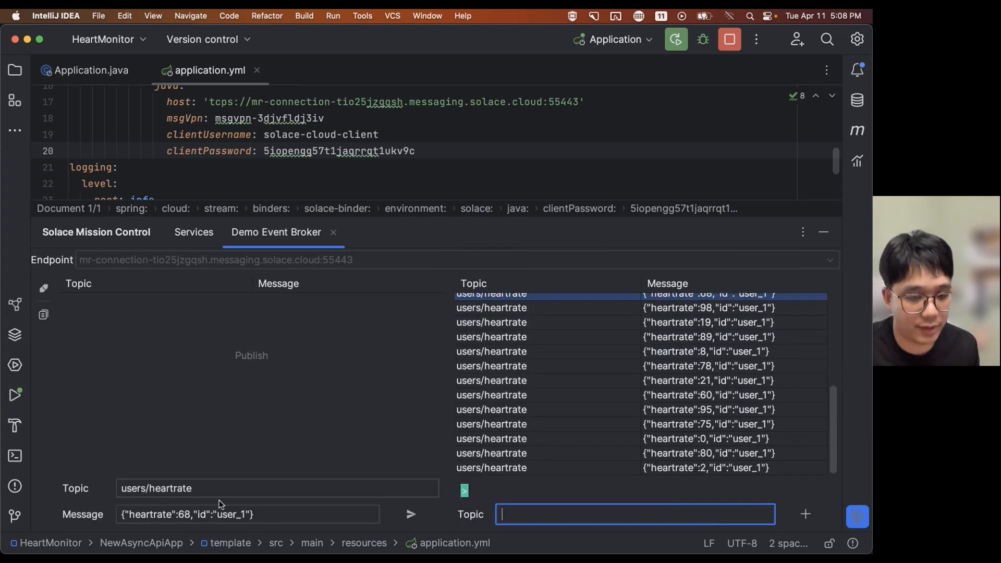
left_click(185, 515)
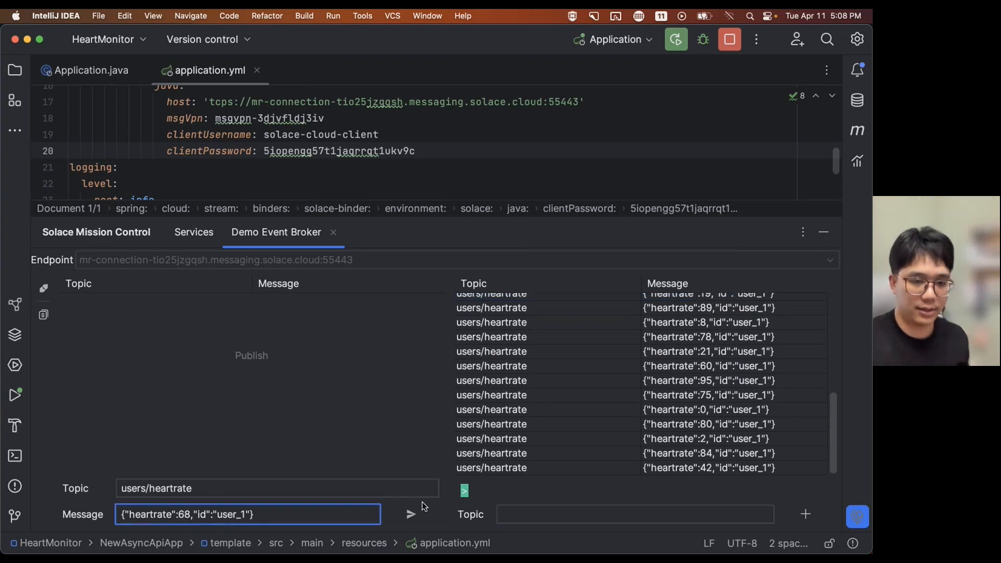
type("1")
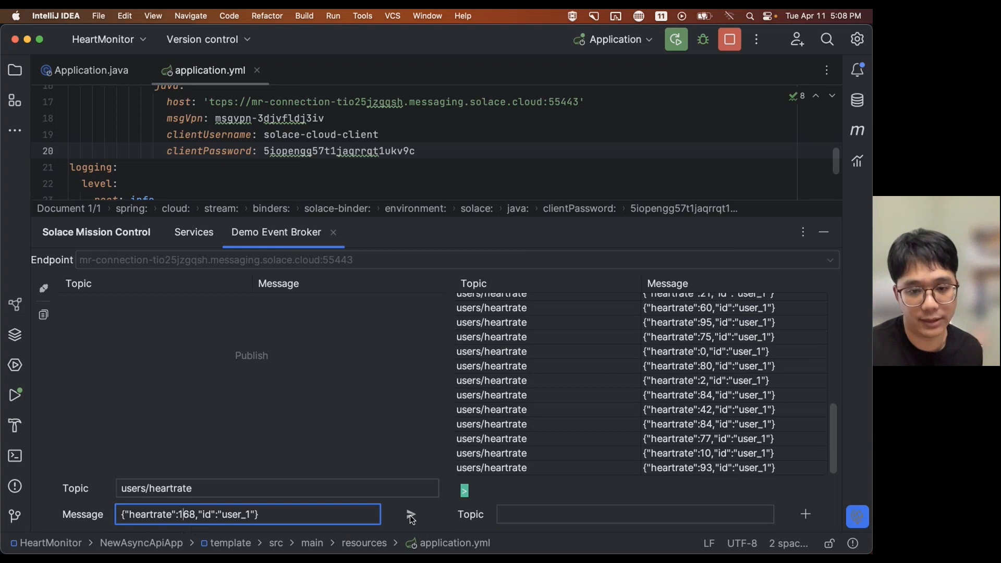
left_click(409, 515)
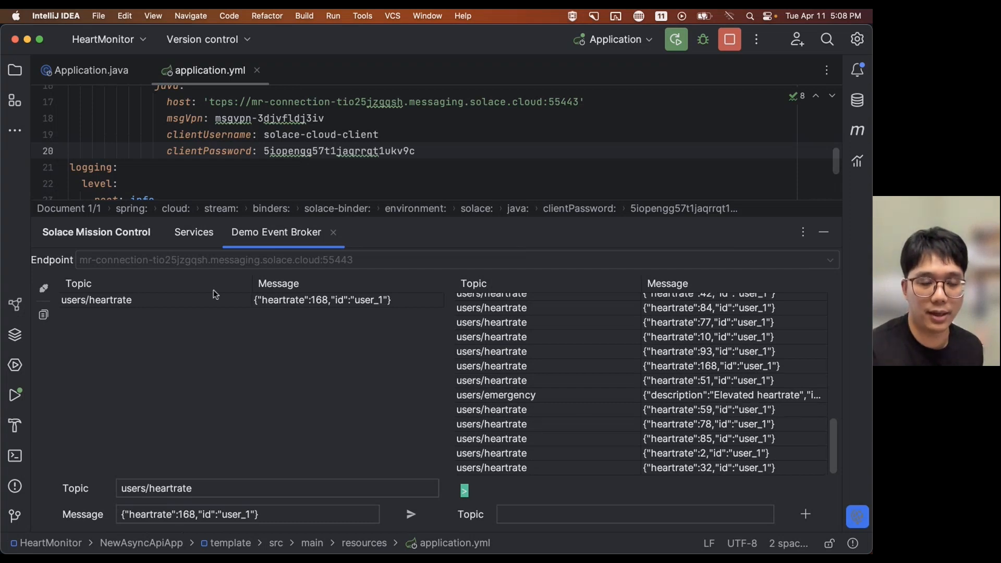
left_click(16, 396)
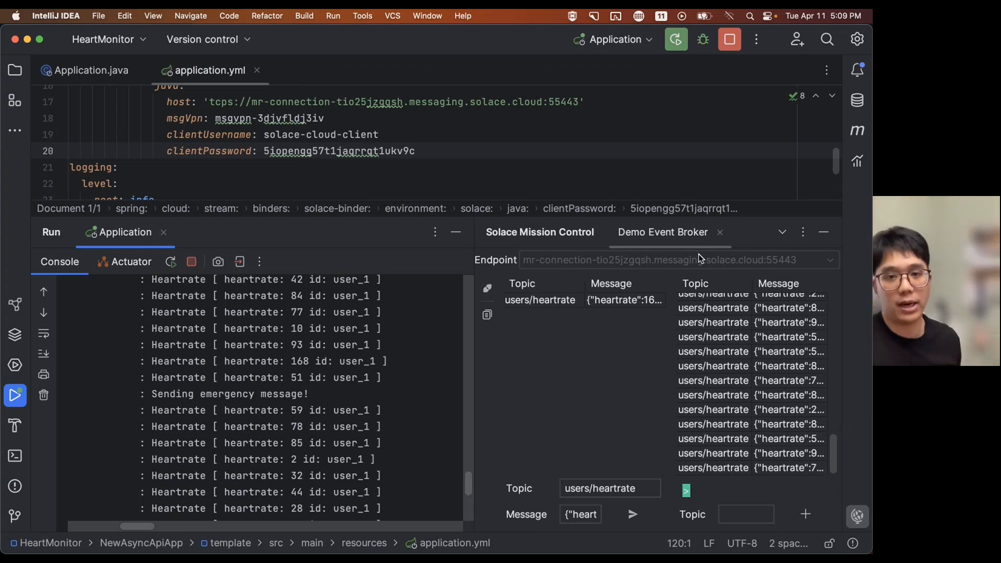
Close the Demo Event Broker view and delete that service, confirming with the name "Demo Event Broker".
left_click(720, 232)
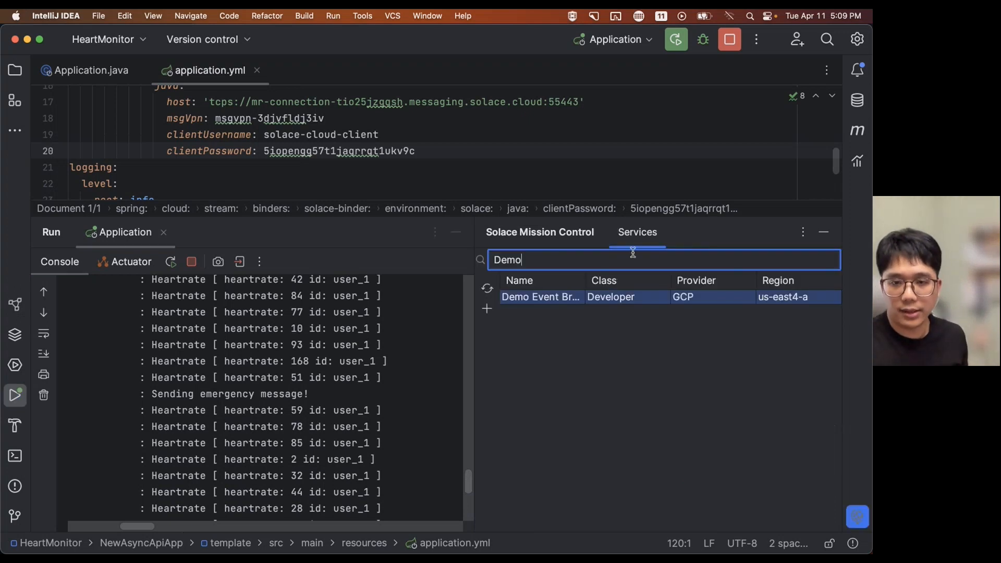
right_click(553, 300)
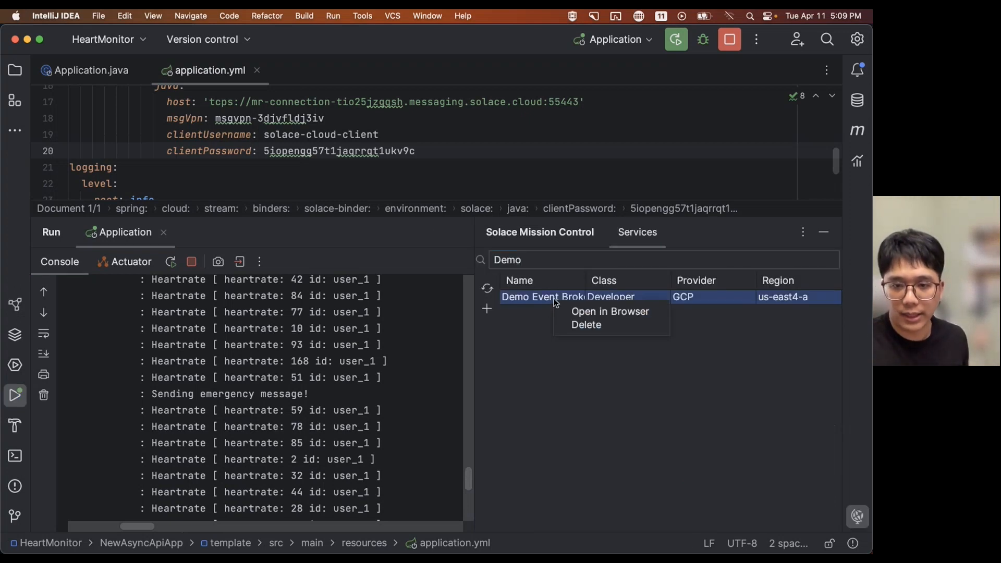
left_click(595, 325)
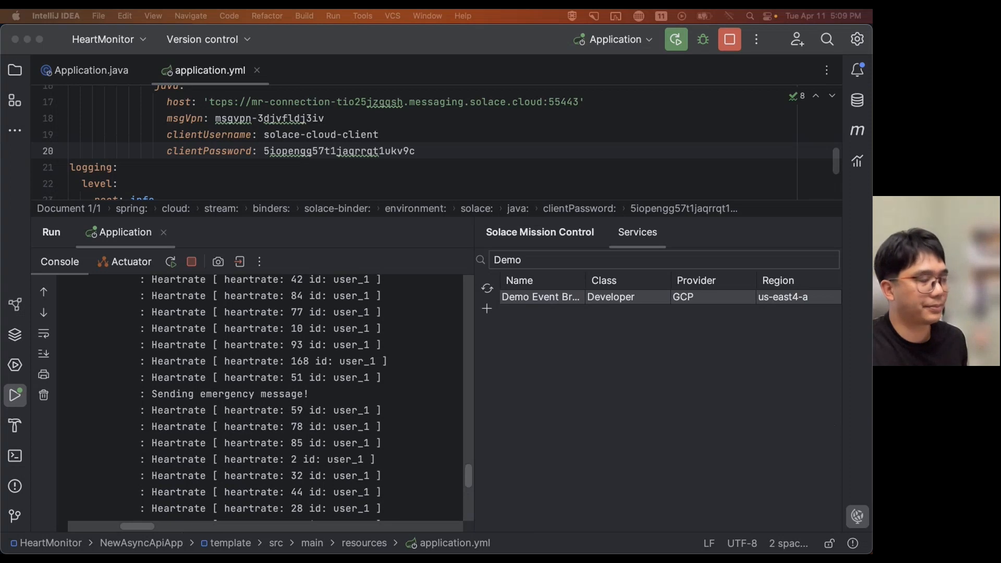
left_click(440, 283)
type("Demo Event Broker")
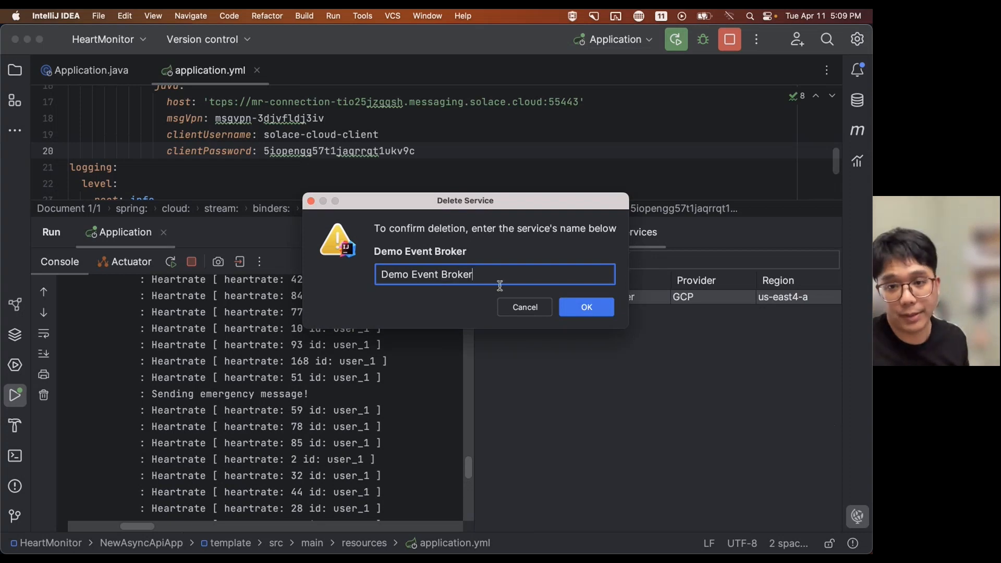
left_click(573, 308)
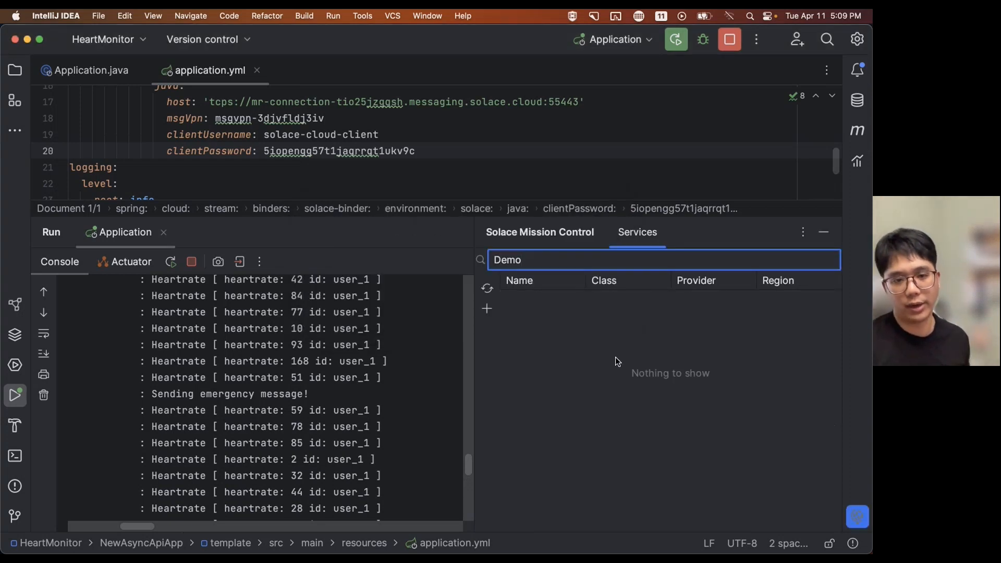